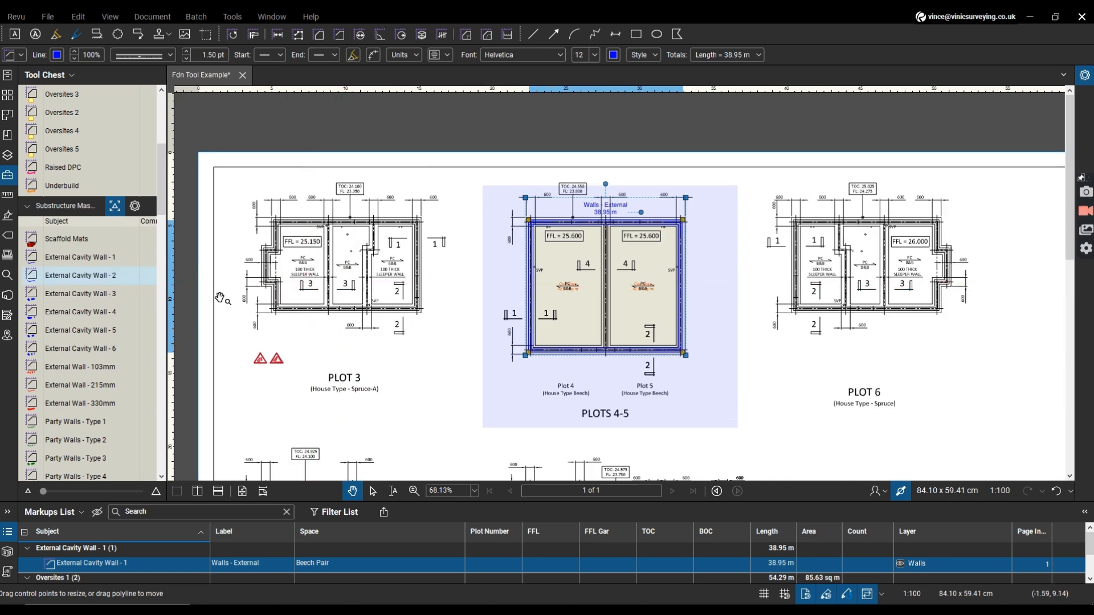
- Define a rectangular space around the Plot 3 foundation plan and name it Spruce
{"action": "scroll", "coordinate": [296, 274], "scroll_direction": "up", "scroll_amount": 3}
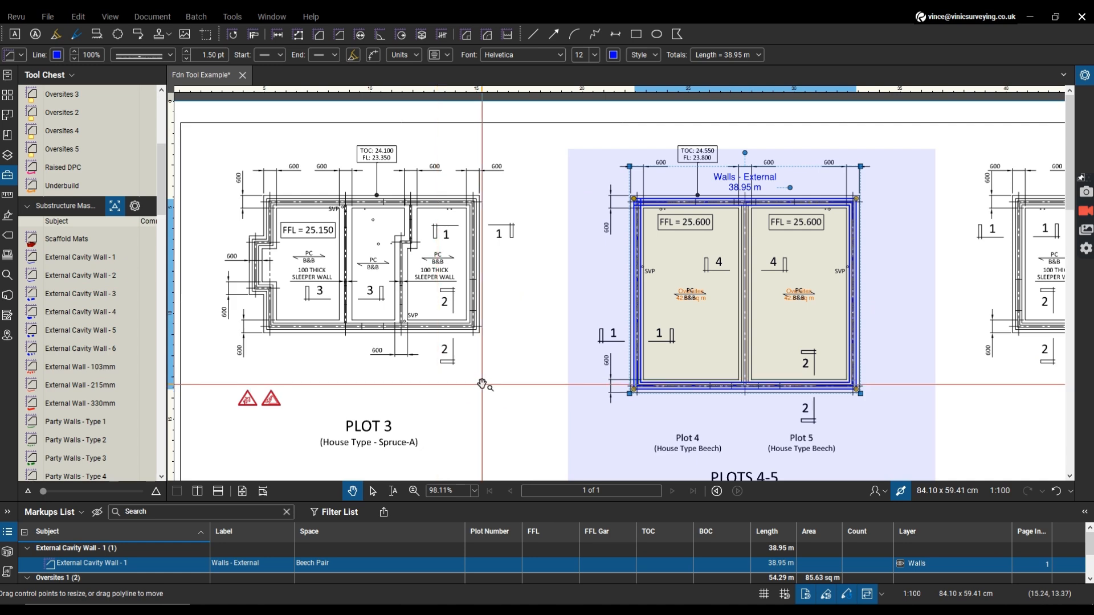
{"action": "scroll", "coordinate": [380, 321], "scroll_direction": "down", "scroll_amount": 4}
{"action": "scroll", "coordinate": [795, 361], "scroll_direction": "up", "scroll_amount": 4}
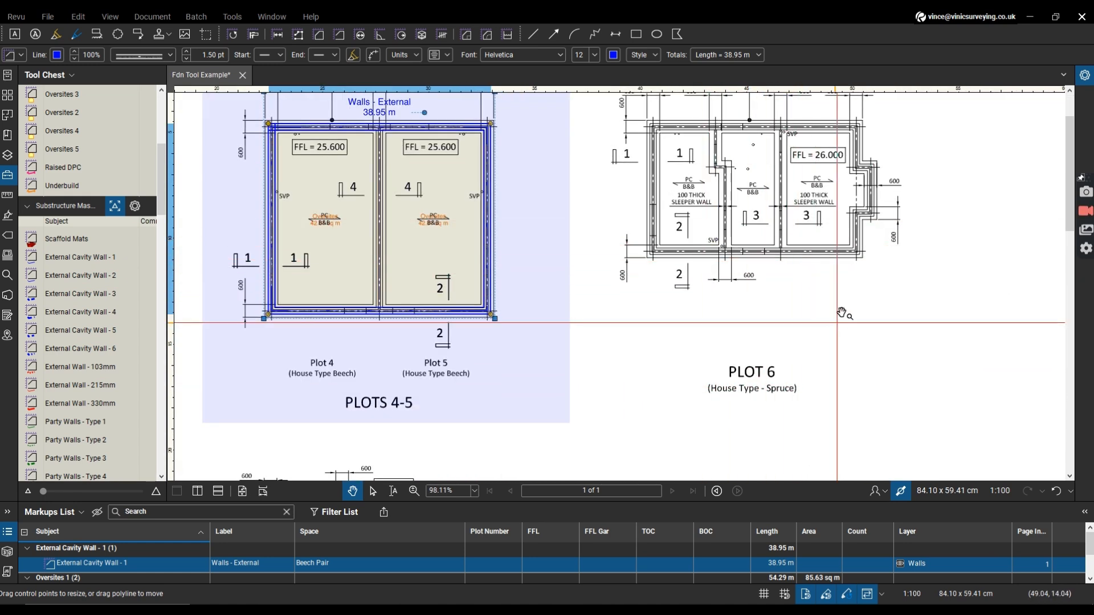
{"action": "scroll", "coordinate": [795, 278], "scroll_direction": "down", "scroll_amount": 3}
{"action": "scroll", "coordinate": [810, 278], "scroll_direction": "down", "scroll_amount": 1}
{"action": "scroll", "coordinate": [376, 222], "scroll_direction": "up", "scroll_amount": 4}
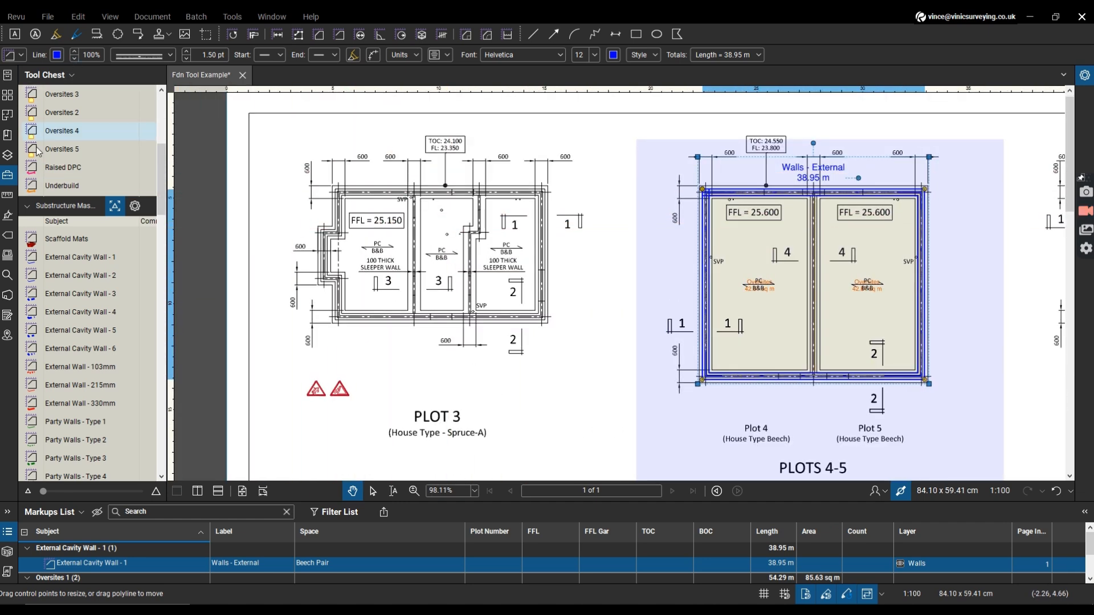
{"action": "left_click", "coordinate": [8, 115]}
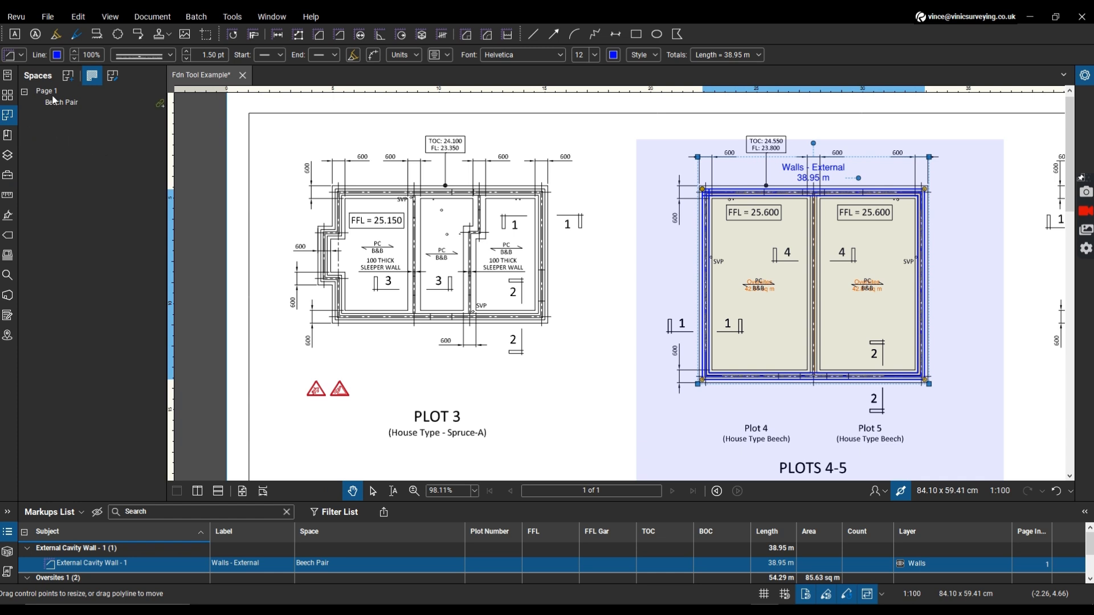
{"action": "left_click", "coordinate": [64, 80]}
{"action": "left_click_drag", "start_coordinate": [260, 123], "coordinate": [607, 432]}
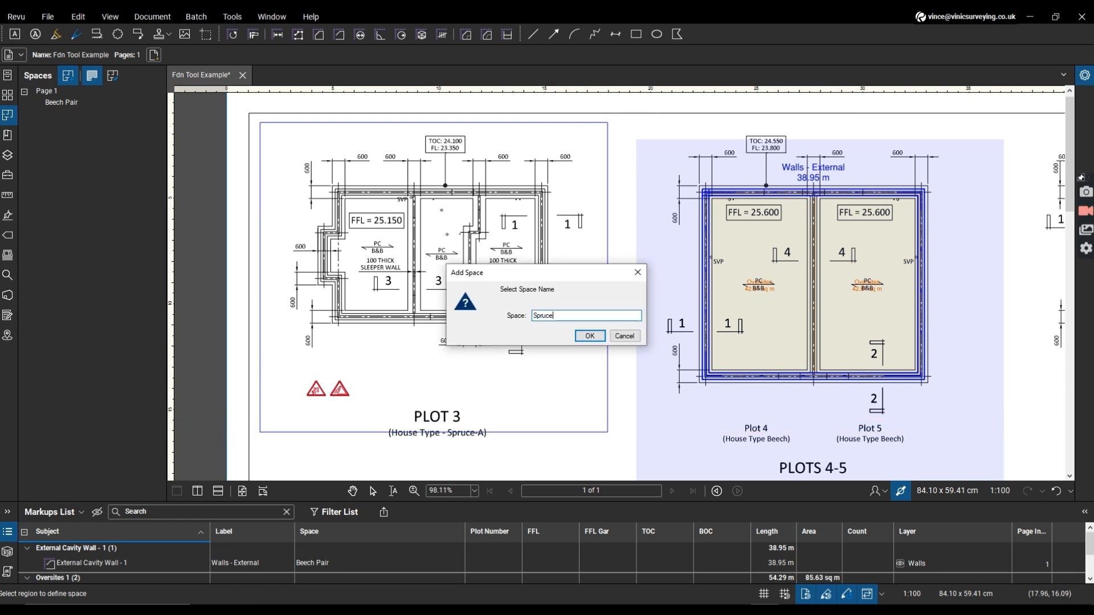
{"action": "key", "text": "Return"}
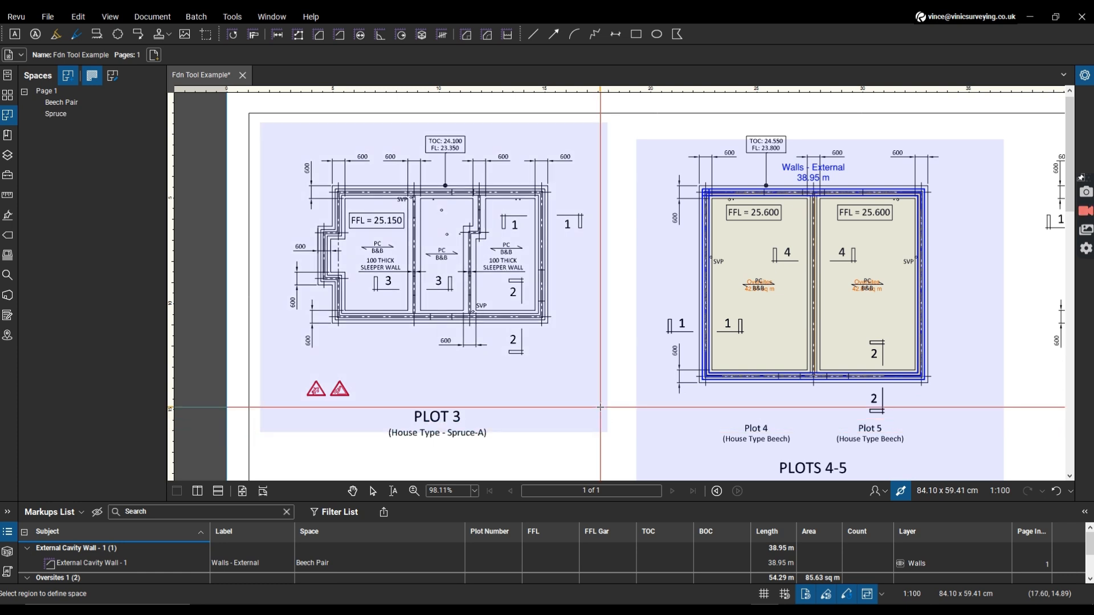
- Measure the Overall Footprint of Plot 3 by tracing the outermost foundation outline, including the projecting bay
{"action": "left_click", "coordinate": [7, 175]}
{"action": "scroll", "coordinate": [70, 251], "scroll_direction": "up", "scroll_amount": 5}
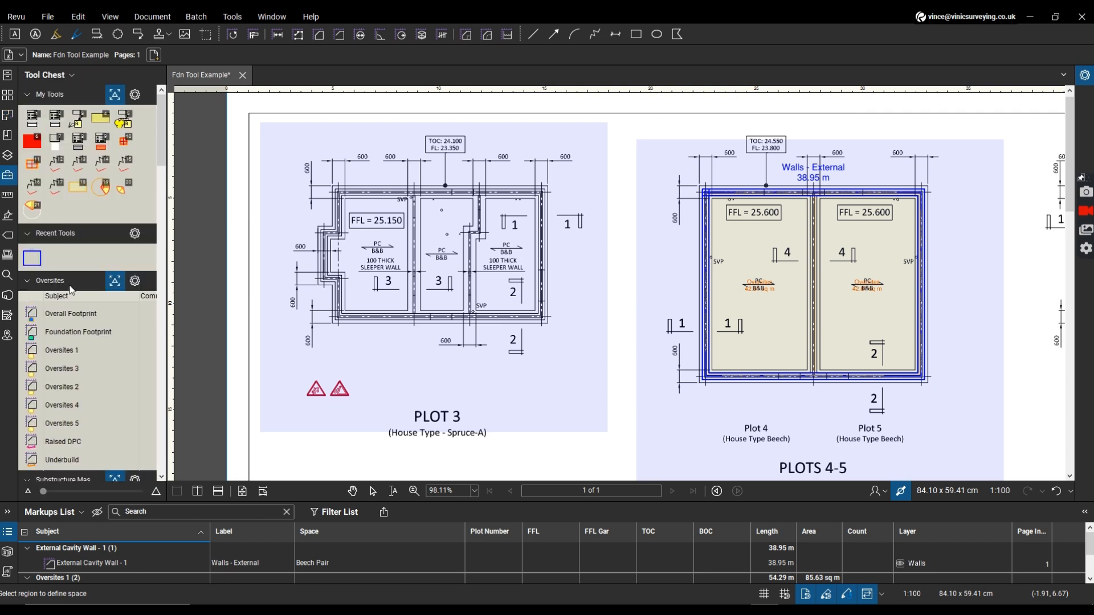
{"action": "left_click", "coordinate": [73, 314]}
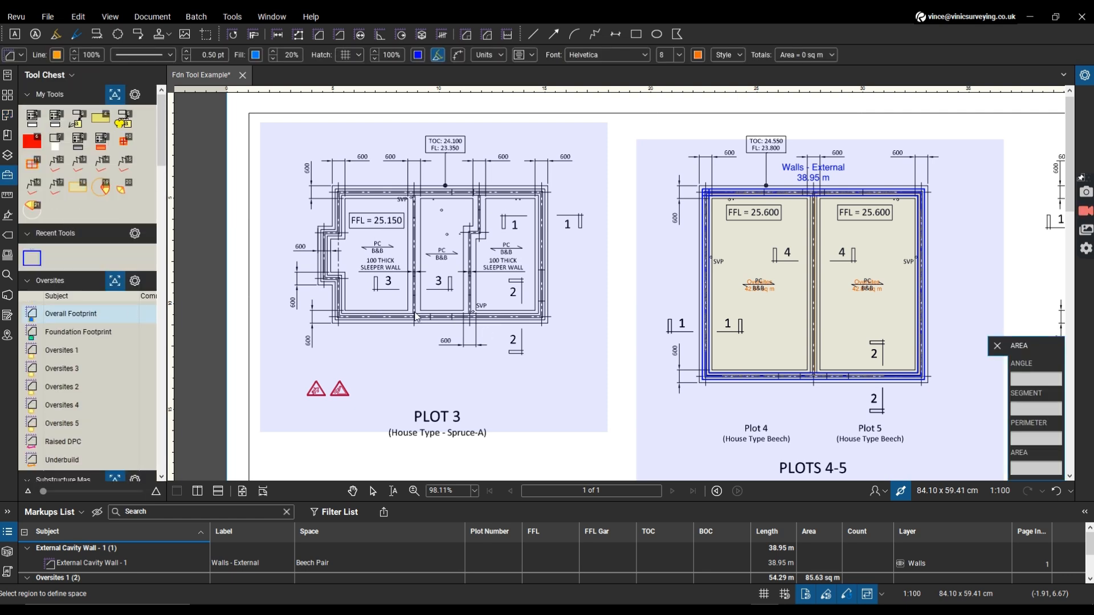
{"action": "scroll", "coordinate": [416, 317], "scroll_direction": "up", "scroll_amount": 2}
{"action": "left_click", "coordinate": [281, 121]}
{"action": "scroll", "coordinate": [598, 171], "scroll_direction": "up", "scroll_amount": 2}
{"action": "left_click", "coordinate": [628, 173]}
{"action": "left_click", "coordinate": [626, 394]}
{"action": "left_click", "coordinate": [282, 393]}
{"action": "left_click", "coordinate": [280, 334]}
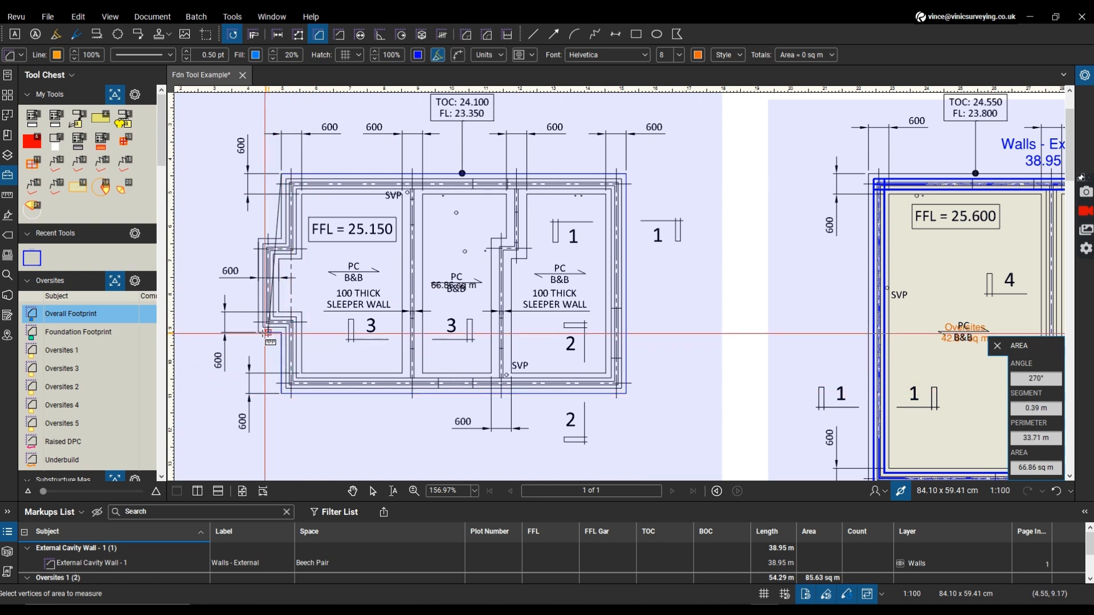
{"action": "left_click", "coordinate": [258, 332]}
{"action": "left_click", "coordinate": [258, 239]}
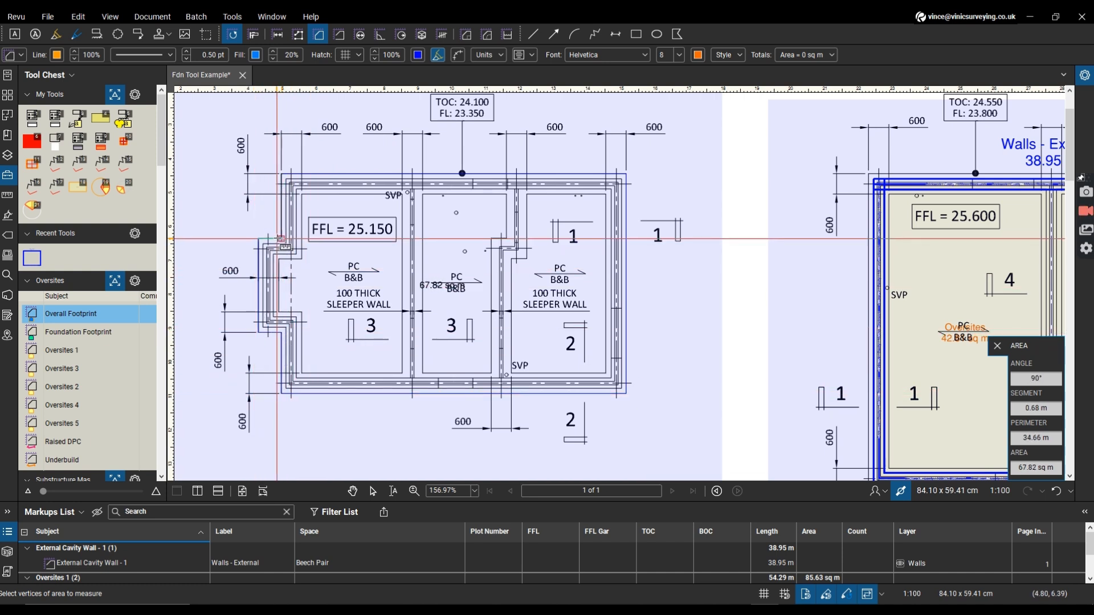
{"action": "double_click", "coordinate": [281, 240]}
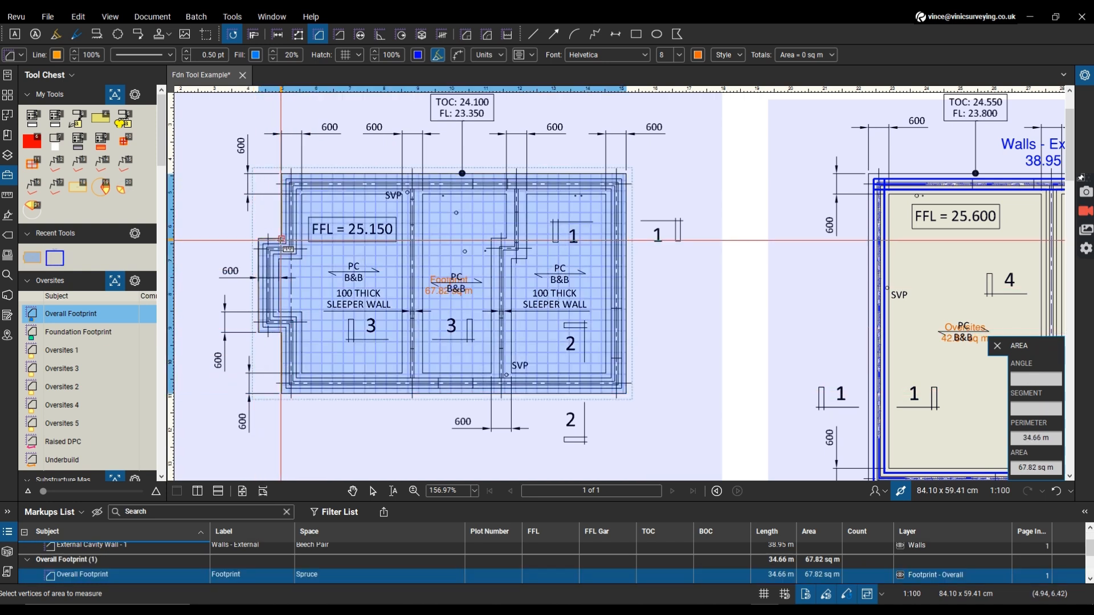
- Trace the same outer outline of Plot 3, bay included, as a Foundation Footprint area
{"action": "left_click", "coordinate": [65, 333]}
{"action": "left_click", "coordinate": [281, 393]}
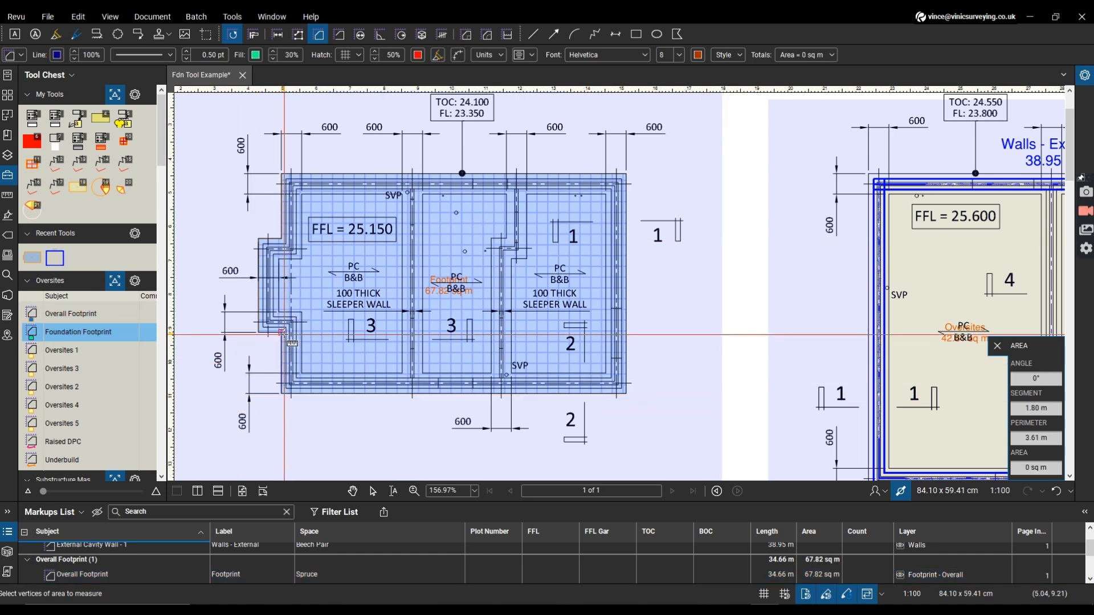
{"action": "left_click", "coordinate": [258, 333]}
{"action": "left_click", "coordinate": [258, 240]}
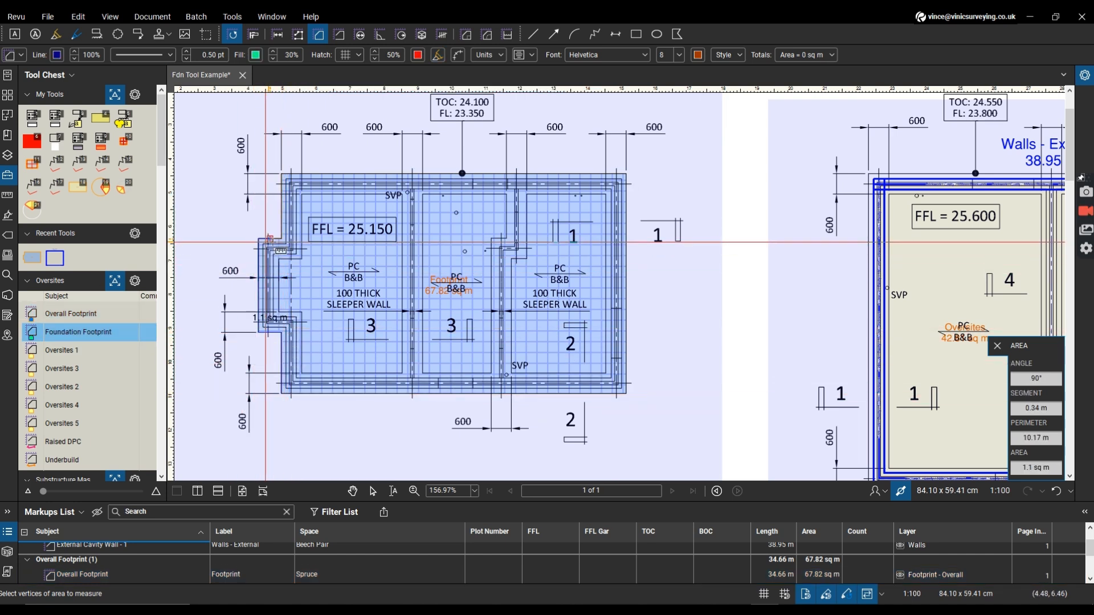
{"action": "left_click", "coordinate": [280, 241]}
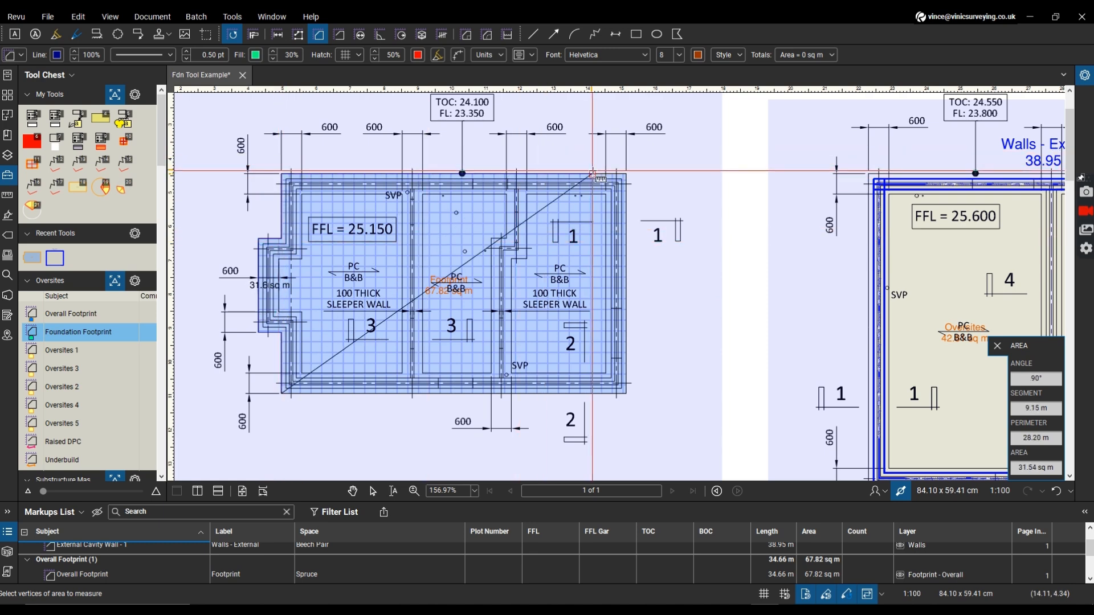
{"action": "left_click", "coordinate": [627, 175]}
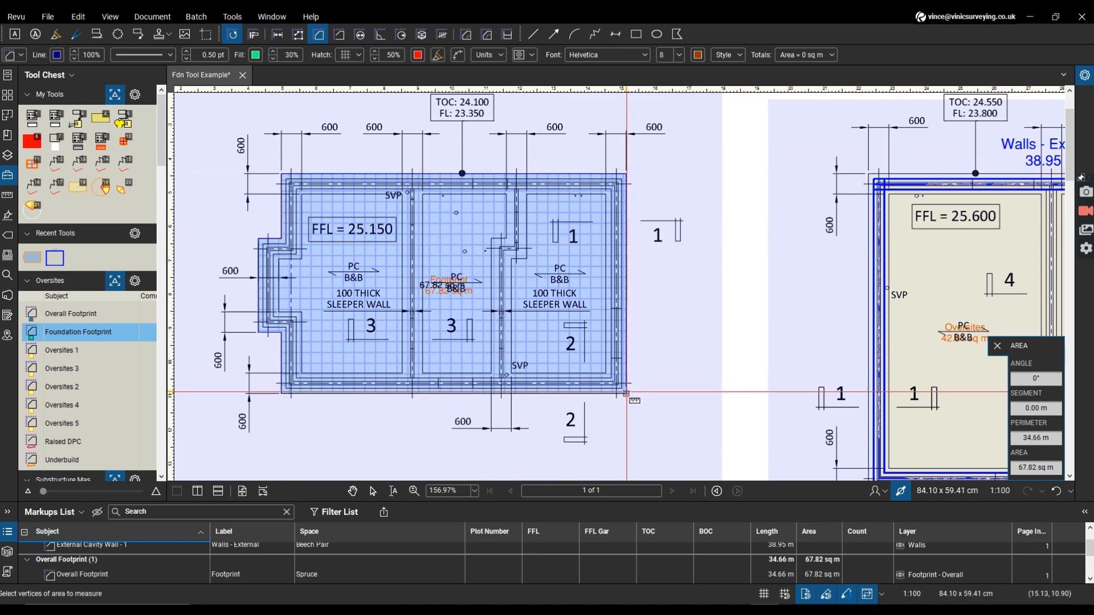
{"action": "double_click", "coordinate": [627, 393]}
- Cut the right-hand room of Plot 3 out of the Foundation Footprint, following the inner foundation edges and the wall jog
{"action": "left_click", "coordinate": [466, 34]}
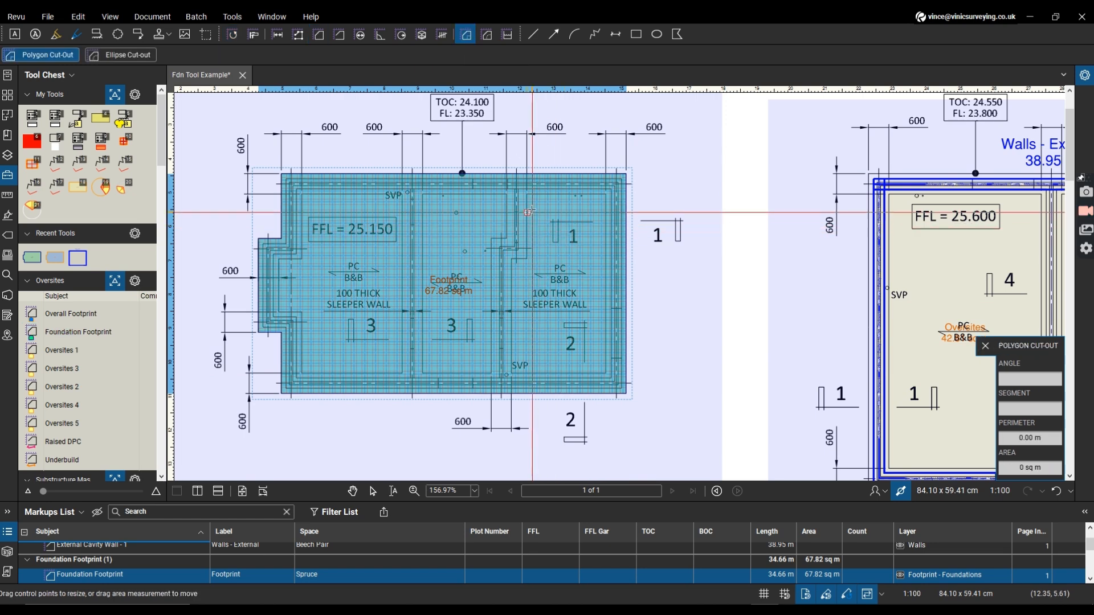
{"action": "left_click", "coordinate": [605, 195]}
{"action": "left_click", "coordinate": [605, 374]}
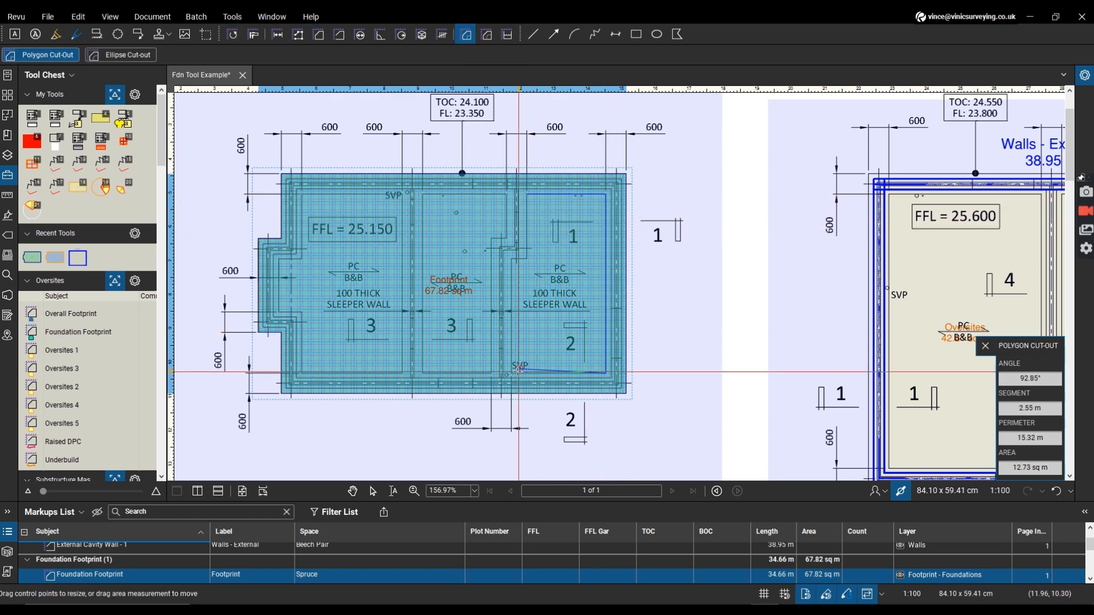
{"action": "left_click", "coordinate": [512, 374]}
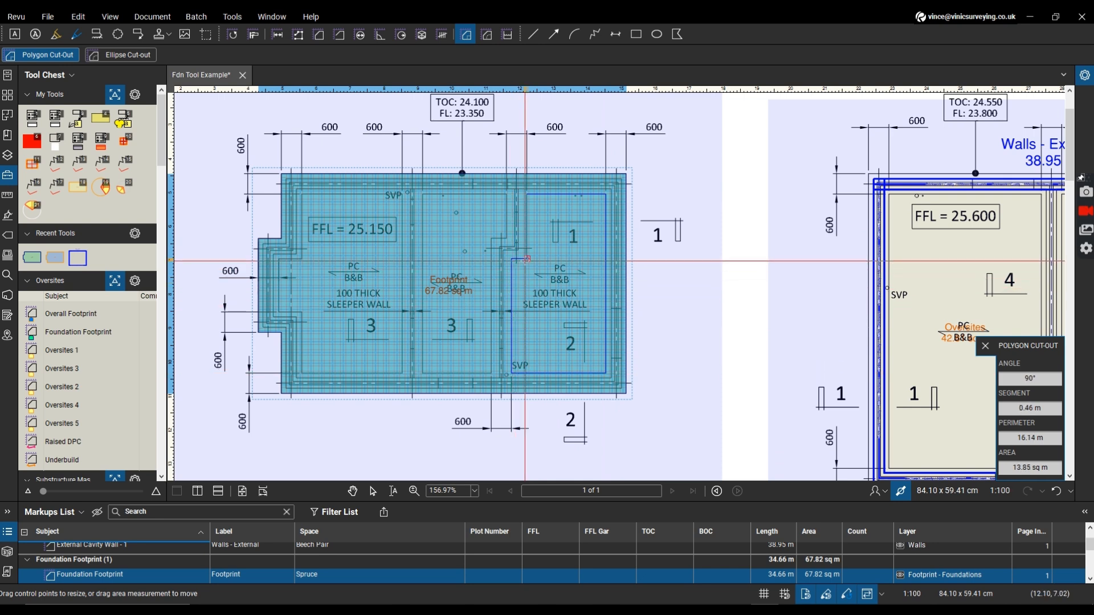
{"action": "double_click", "coordinate": [526, 194]}
- Cut the middle room of Plot 3 out of the Foundation Footprint with a polygon following its stepped inner edge
{"action": "left_click", "coordinate": [423, 195]}
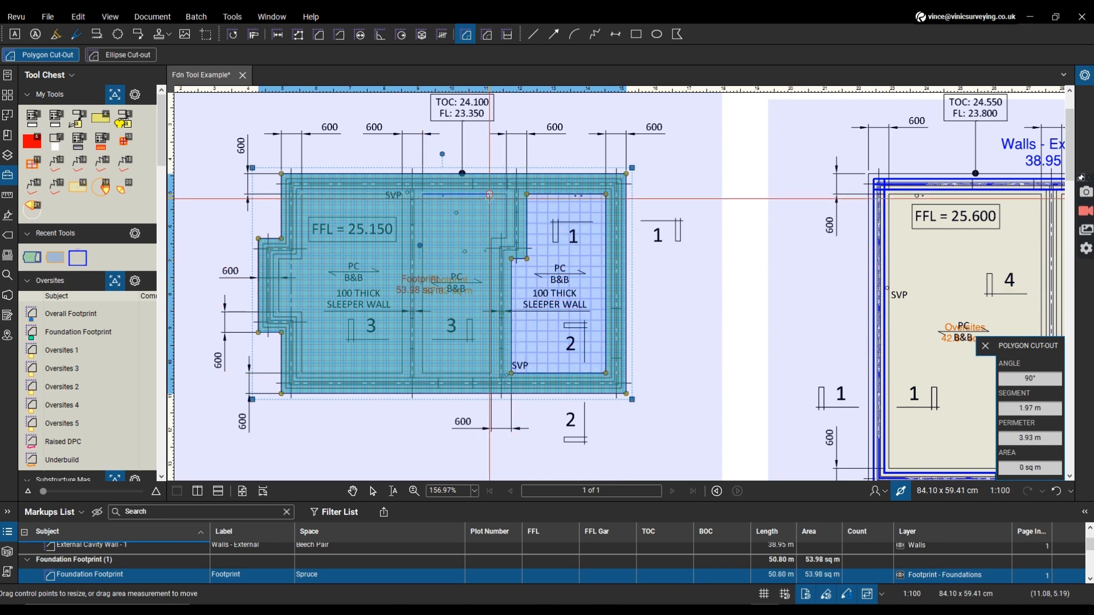
{"action": "left_click", "coordinate": [507, 195]}
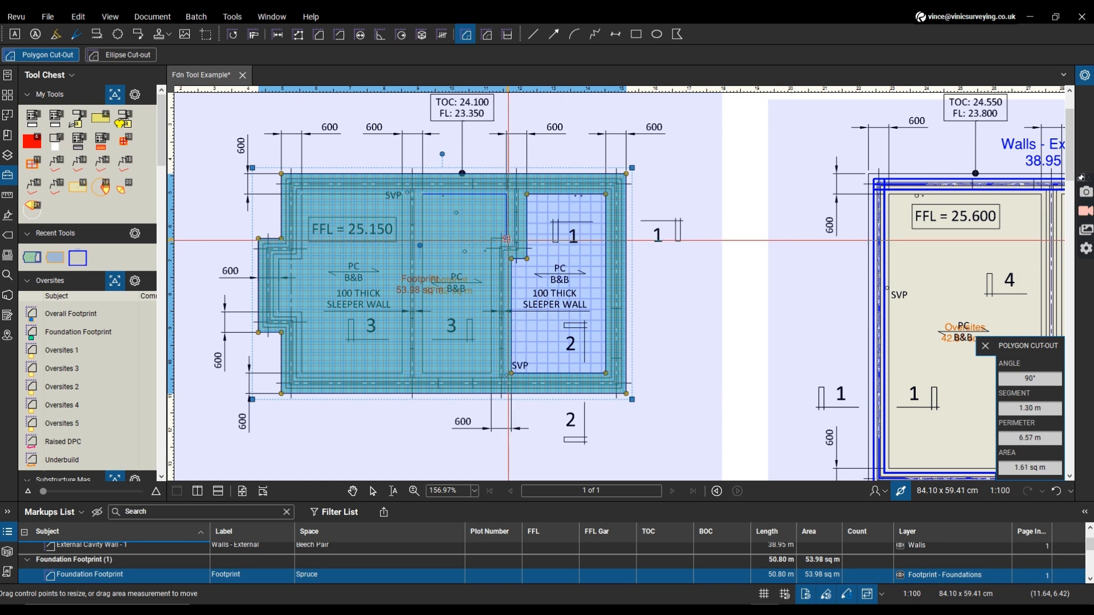
{"action": "left_click", "coordinate": [502, 238]}
{"action": "left_click", "coordinate": [491, 238]}
{"action": "left_click", "coordinate": [492, 374]}
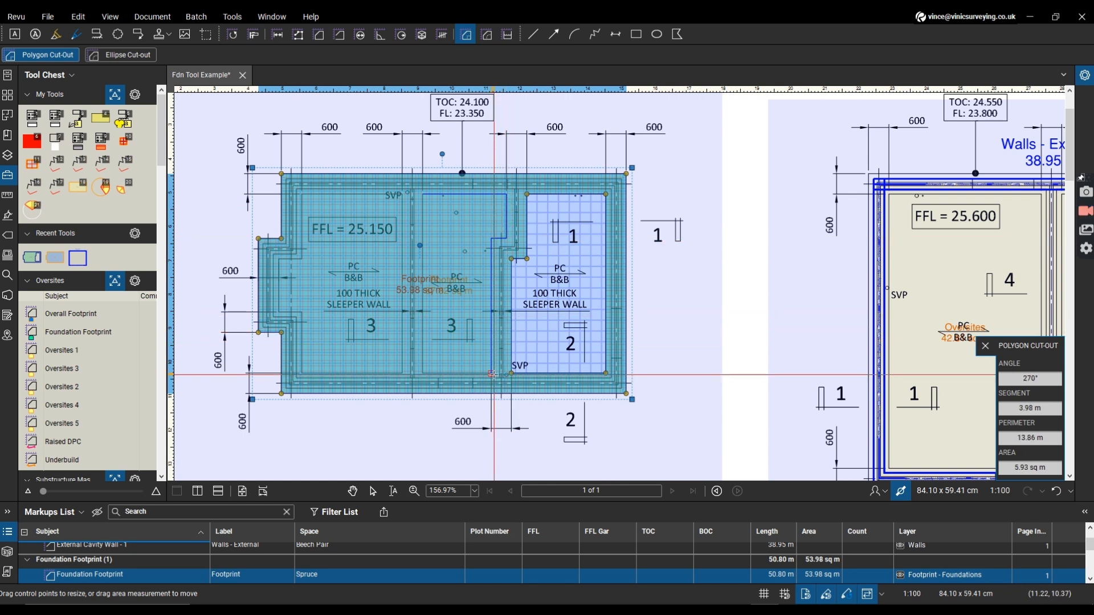
{"action": "double_click", "coordinate": [424, 374]}
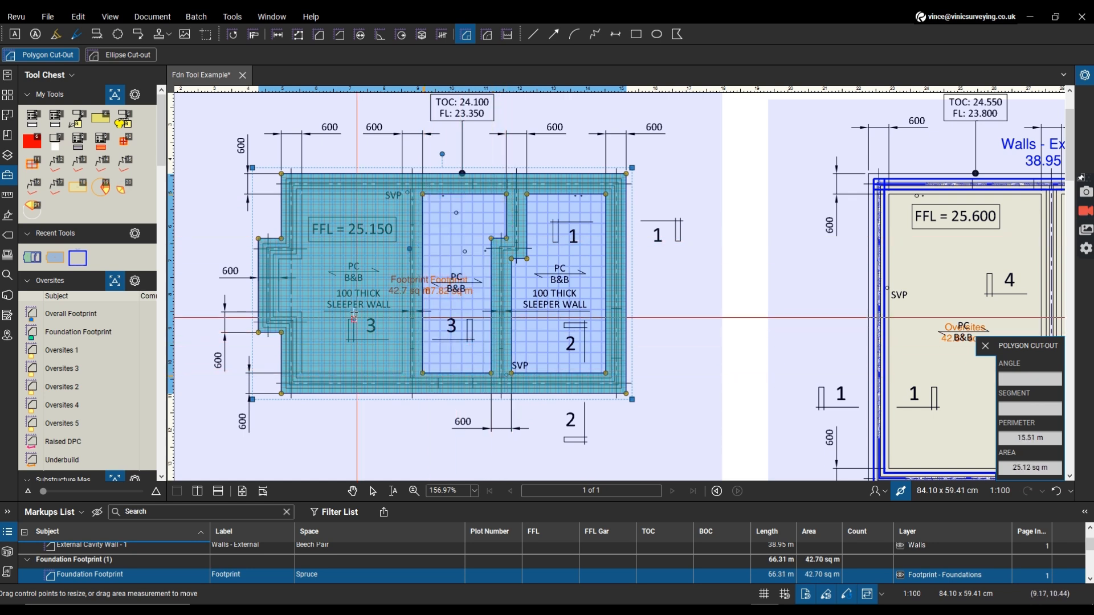
- Cut the left-hand room and its bay out of the Foundation Footprint with a polygon
{"action": "left_click", "coordinate": [302, 195]}
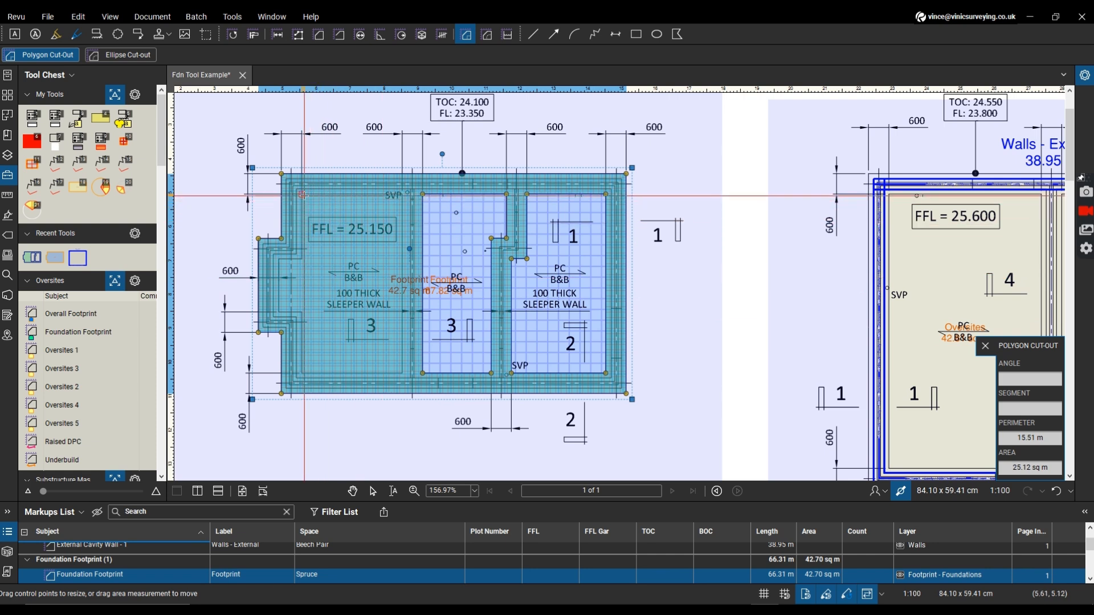
{"action": "left_click", "coordinate": [402, 193]}
{"action": "left_click", "coordinate": [402, 374]}
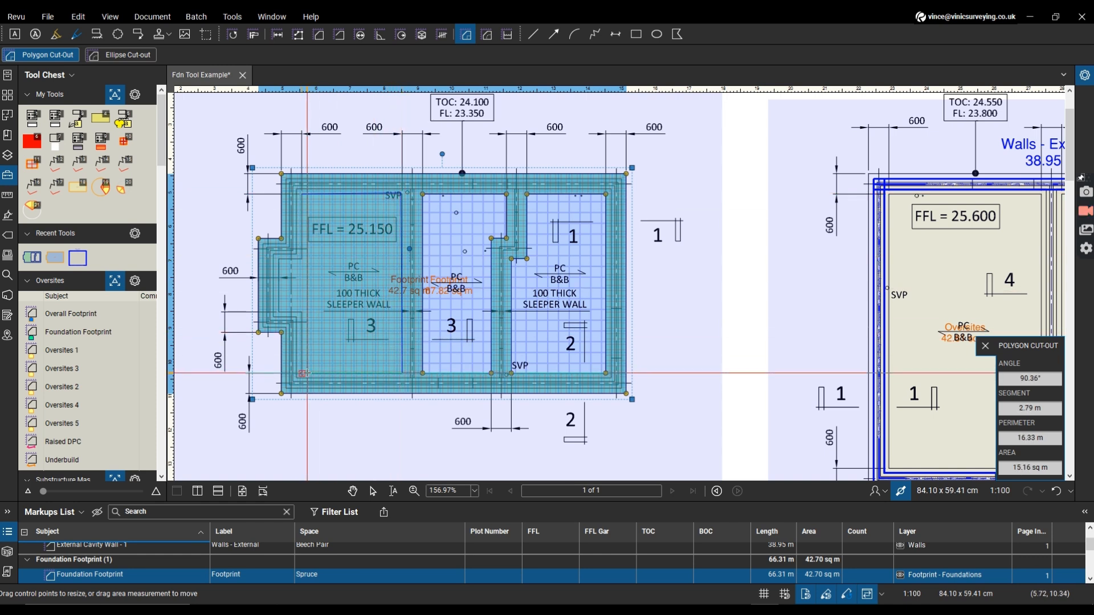
{"action": "left_click", "coordinate": [280, 312]}
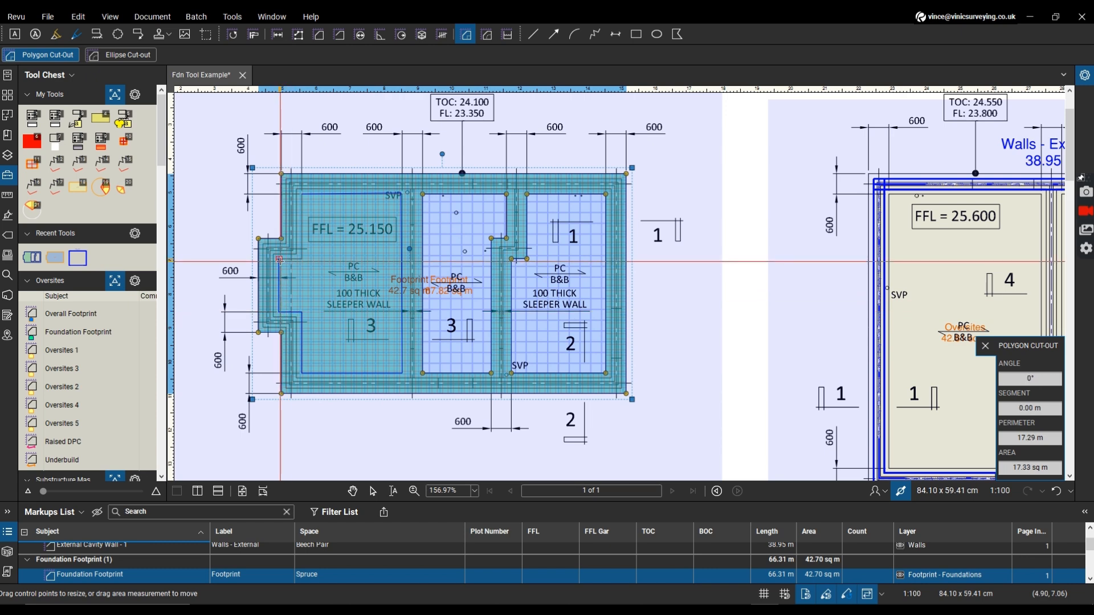
{"action": "double_click", "coordinate": [302, 260]}
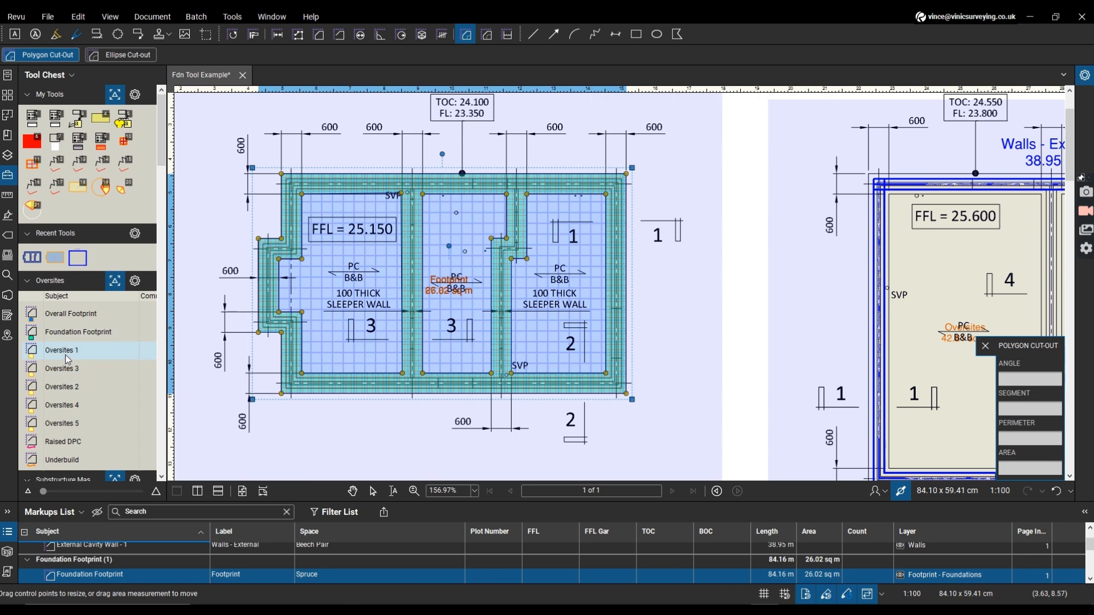
- Choose the Oversites 1 area tool and hide the Footprint - Foundations and Footprint - Overall layers
{"action": "left_click", "coordinate": [68, 350]}
{"action": "scroll", "coordinate": [297, 194], "scroll_direction": "up", "scroll_amount": 4}
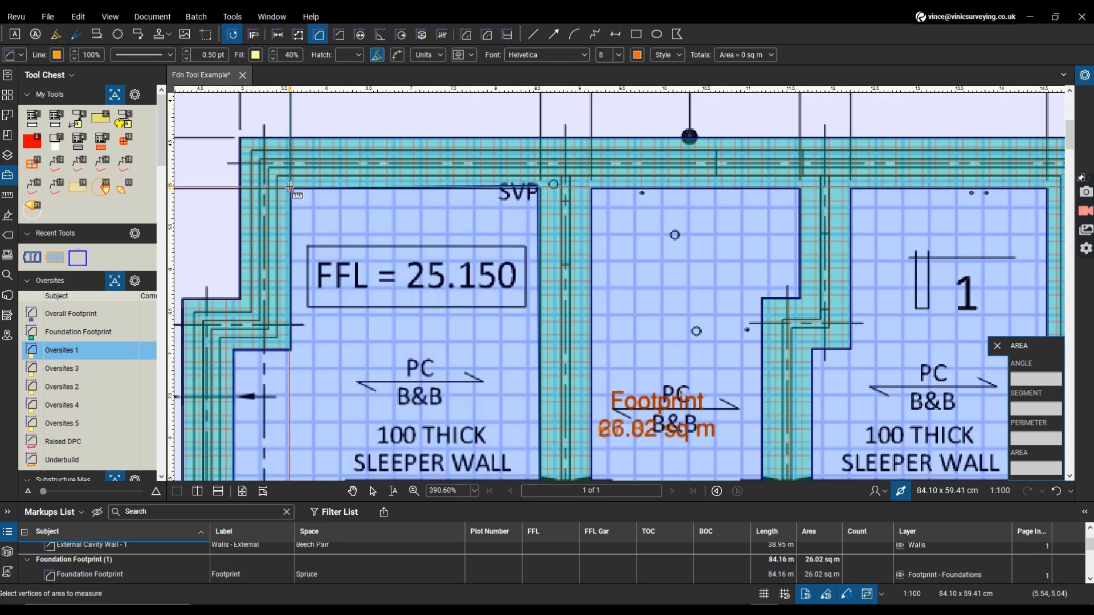
{"action": "scroll", "coordinate": [296, 194], "scroll_direction": "down", "scroll_amount": 2}
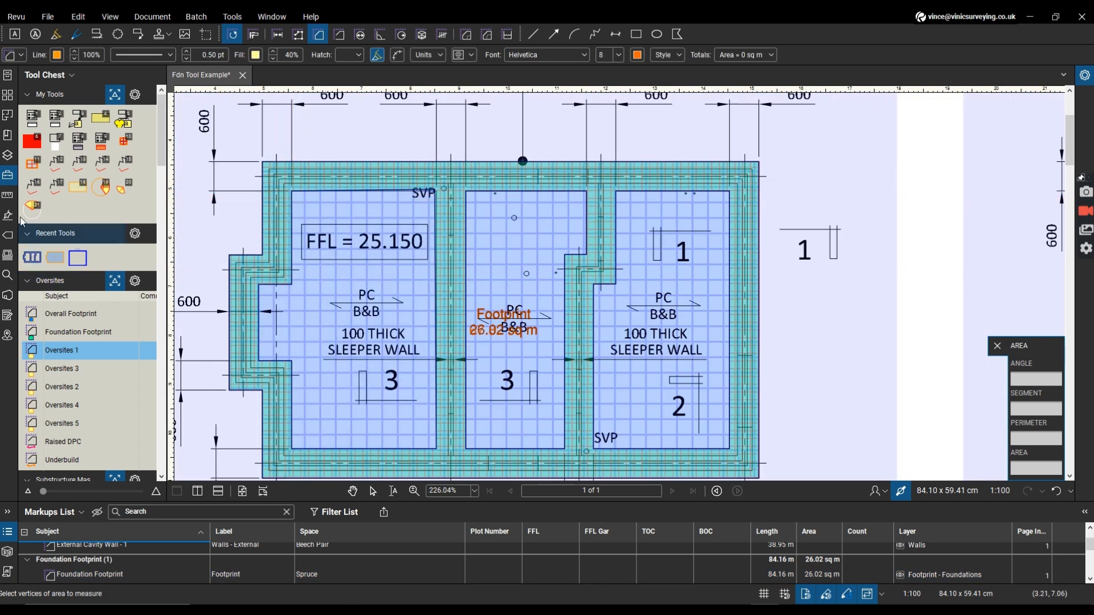
{"action": "left_click", "coordinate": [7, 155]}
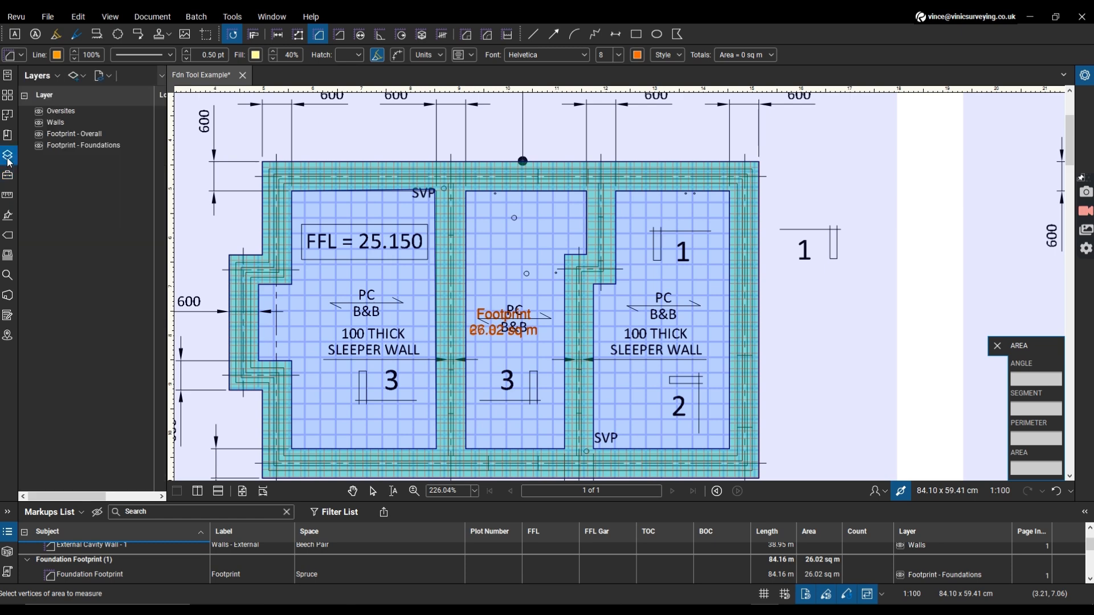
{"action": "left_click", "coordinate": [38, 145]}
{"action": "left_click", "coordinate": [38, 134]}
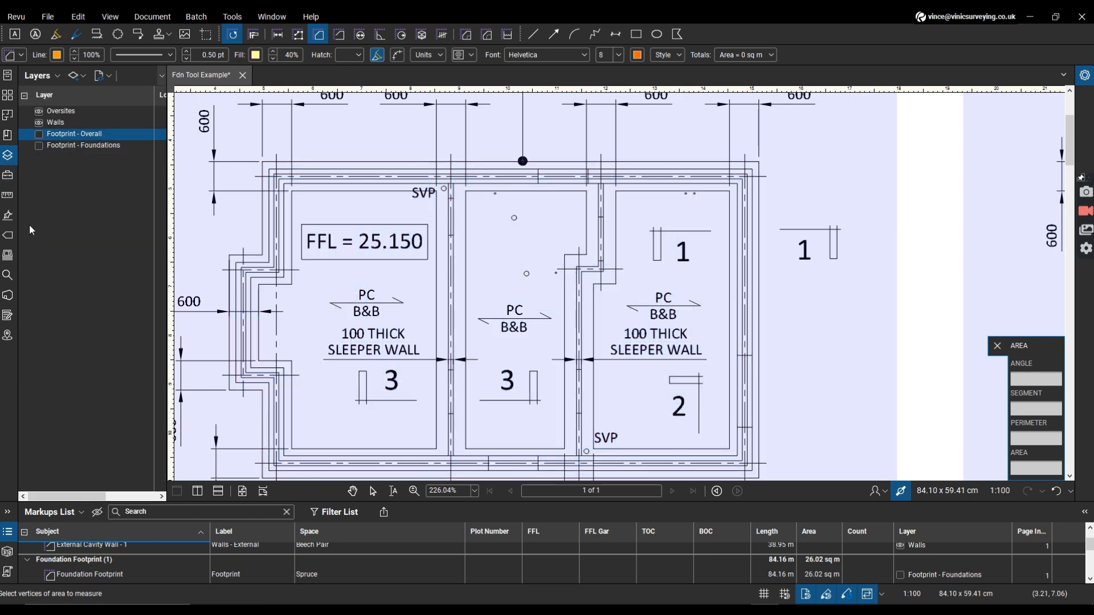
- Start the Oversites 1 area on Plot 3 along the external wall's inner cavity line, from the upper-left corner to the lower-right corner
{"action": "left_click", "coordinate": [10, 180]}
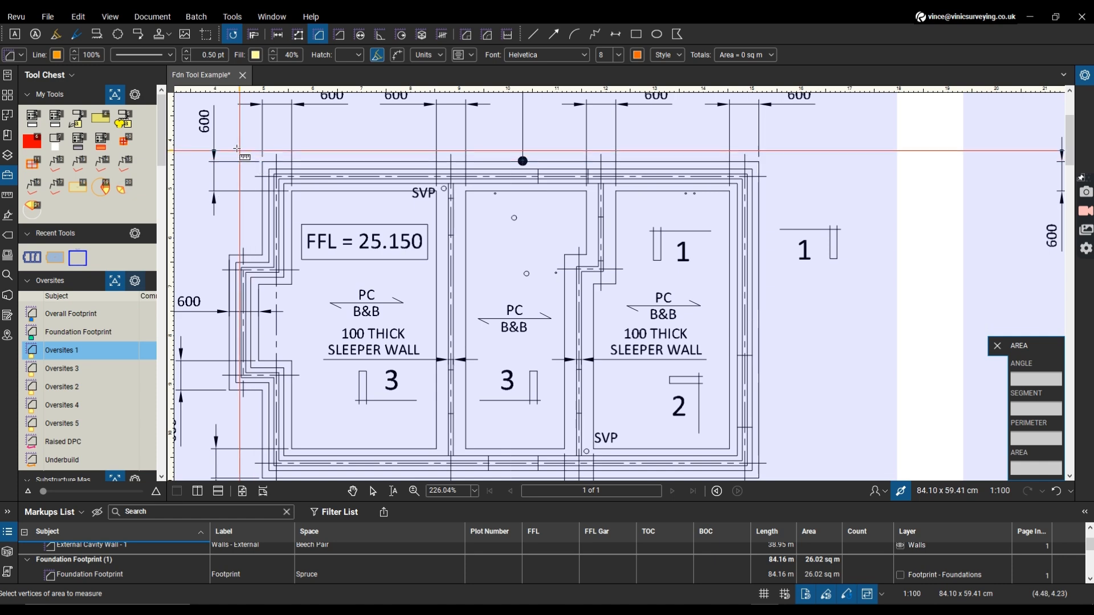
{"action": "scroll", "coordinate": [293, 186], "scroll_direction": "up", "scroll_amount": 4}
{"action": "left_click", "coordinate": [292, 186]}
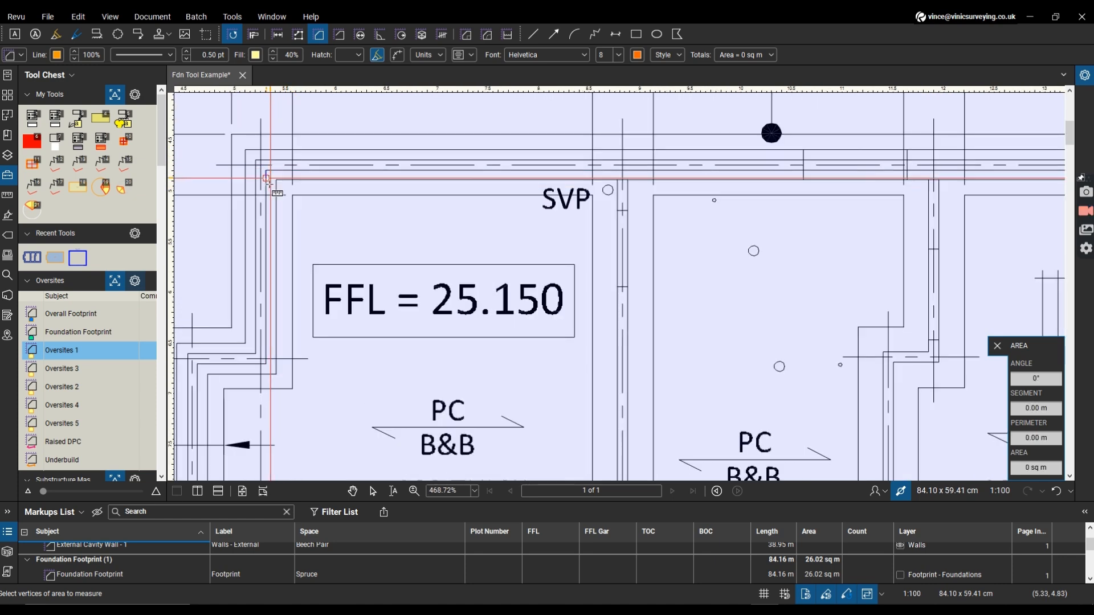
{"action": "scroll", "coordinate": [293, 186], "scroll_direction": "down", "scroll_amount": 4}
{"action": "scroll", "coordinate": [723, 173], "scroll_direction": "up", "scroll_amount": 3}
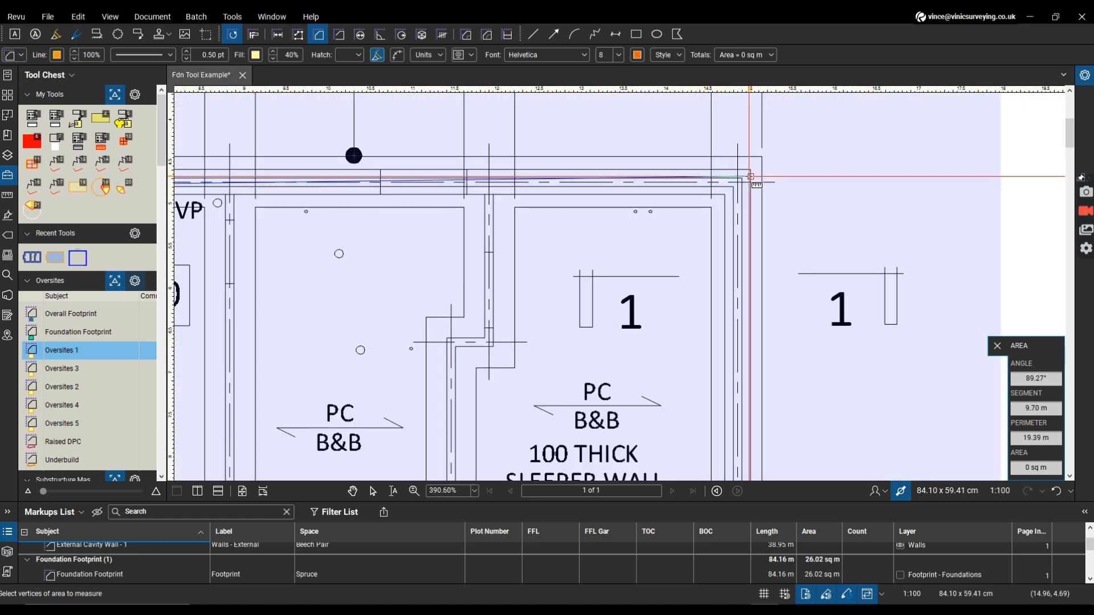
{"action": "left_click", "coordinate": [733, 187]}
{"action": "scroll", "coordinate": [697, 178], "scroll_direction": "down", "scroll_amount": 3}
{"action": "scroll", "coordinate": [690, 388], "scroll_direction": "up", "scroll_amount": 3}
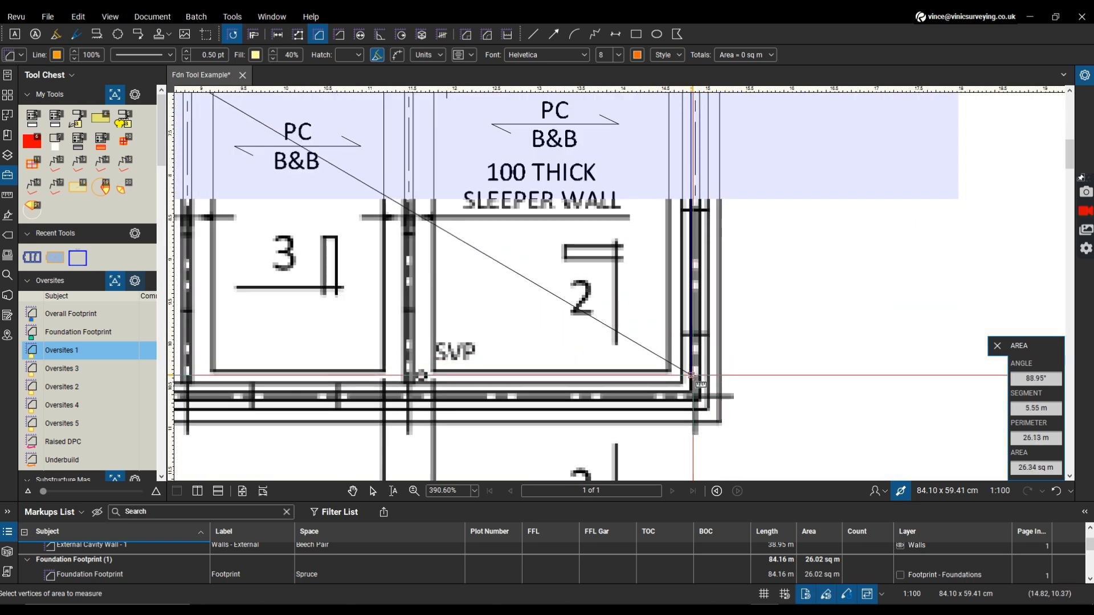
{"action": "left_click", "coordinate": [686, 392]}
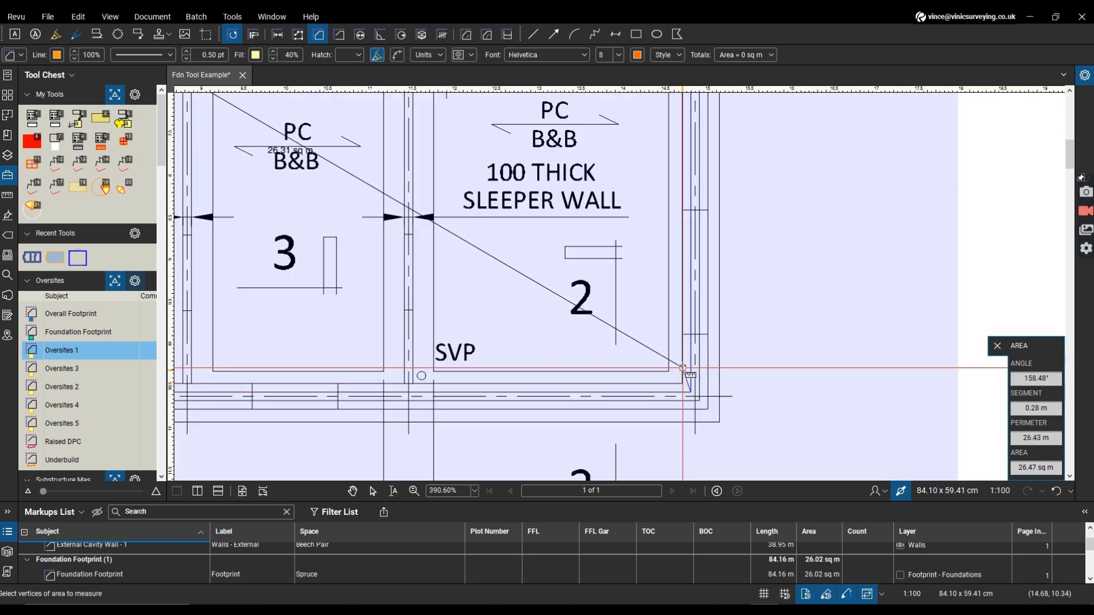
- Continue the Oversites 1 area along the lower wall and around the left-hand bay, and close it at the upper-left corner
{"action": "scroll", "coordinate": [691, 391], "scroll_direction": "down", "scroll_amount": 6}
{"action": "scroll", "coordinate": [414, 381], "scroll_direction": "up", "scroll_amount": 3}
{"action": "scroll", "coordinate": [414, 381], "scroll_direction": "up", "scroll_amount": 2}
{"action": "left_click", "coordinate": [346, 358]}
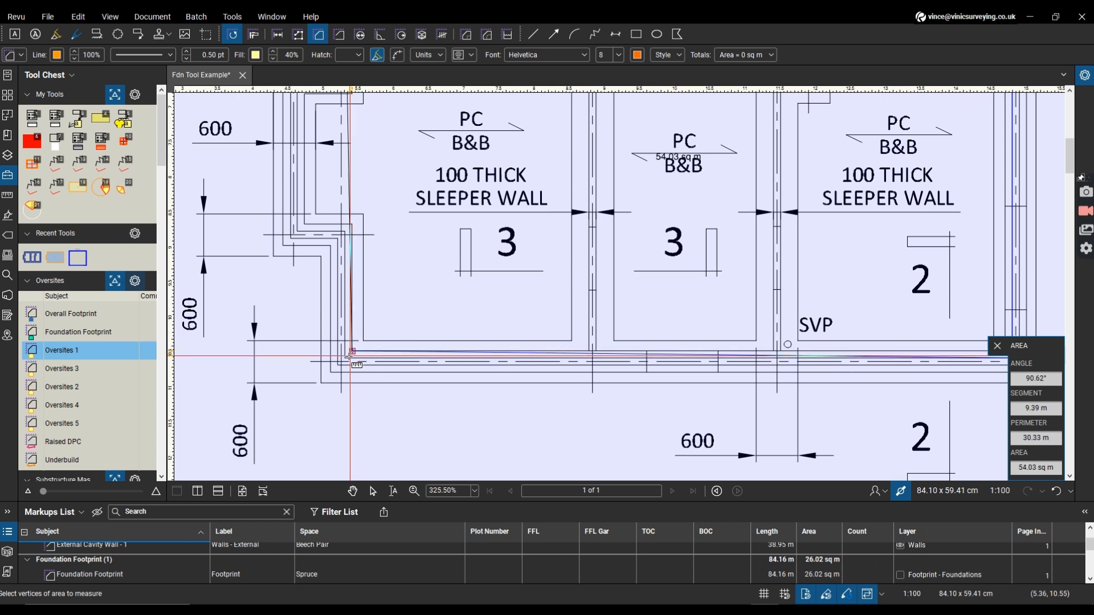
{"action": "left_click", "coordinate": [345, 235]}
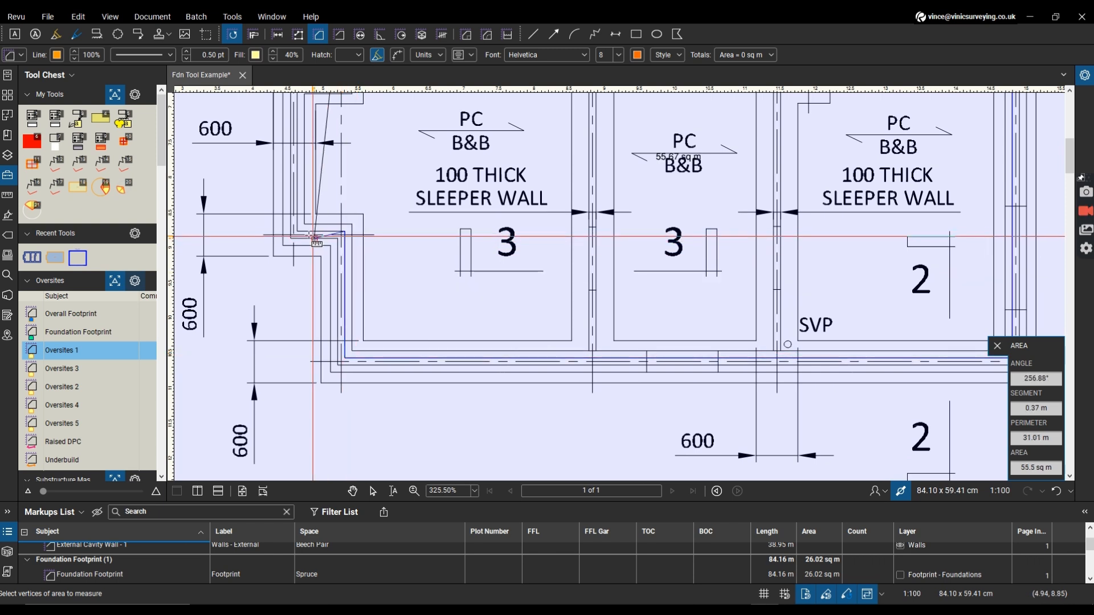
{"action": "scroll", "coordinate": [297, 232], "scroll_direction": "down", "scroll_amount": 3}
{"action": "scroll", "coordinate": [300, 165], "scroll_direction": "up", "scroll_amount": 2}
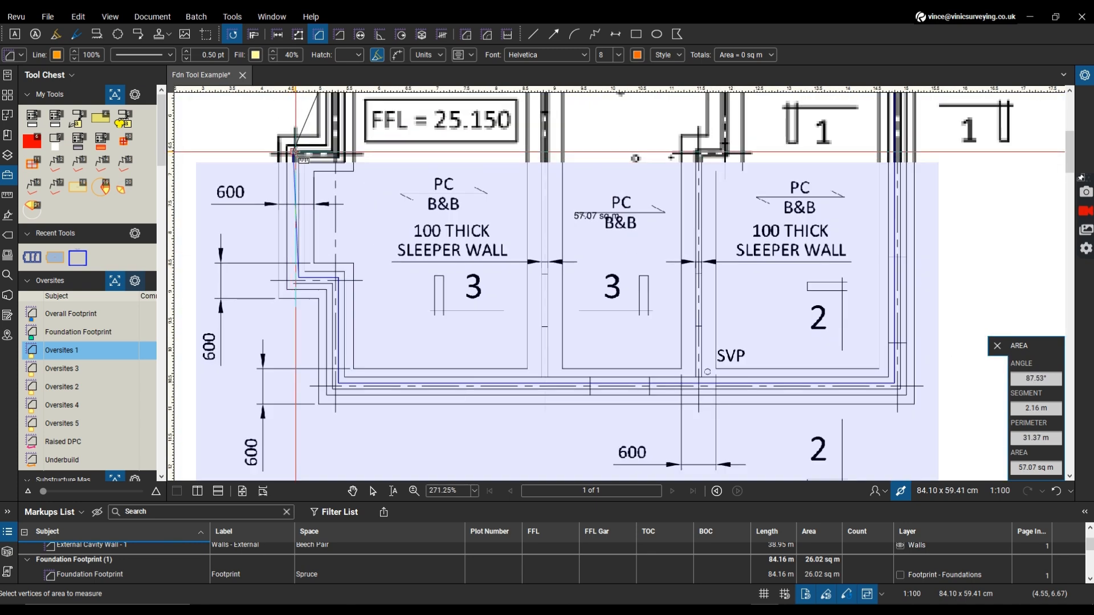
{"action": "left_click", "coordinate": [338, 159]}
{"action": "scroll", "coordinate": [342, 171], "scroll_direction": "down", "scroll_amount": 3}
{"action": "scroll", "coordinate": [444, 256], "scroll_direction": "up", "scroll_amount": 1}
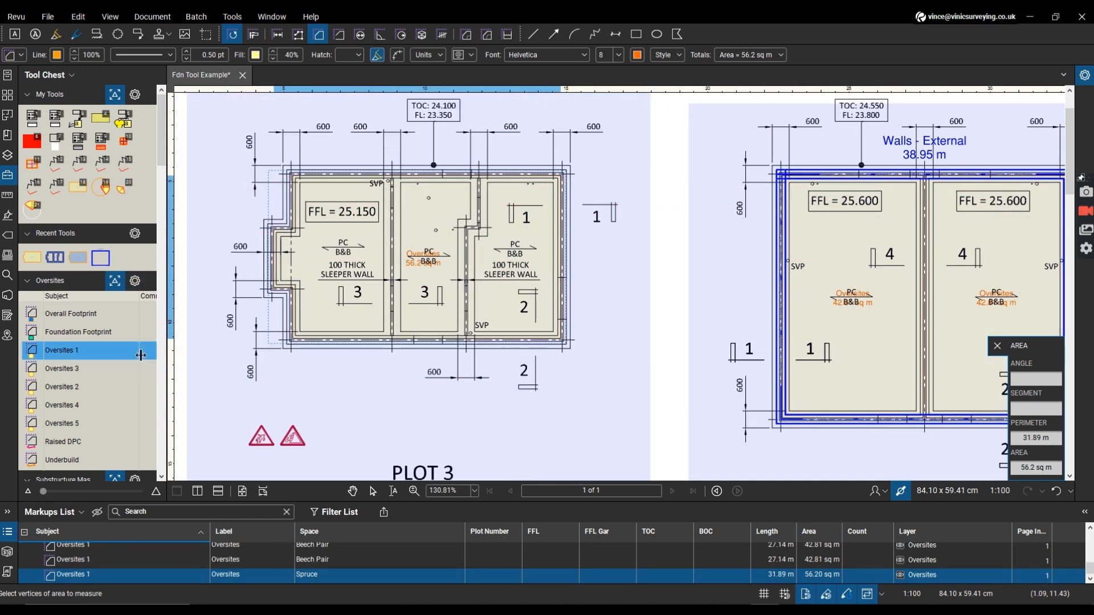
- Measure the straight internal wall between Plot 3's left-hand and middle rooms with the Blockwork - 100mm tool
{"action": "scroll", "coordinate": [141, 354], "scroll_direction": "down", "scroll_amount": 5}
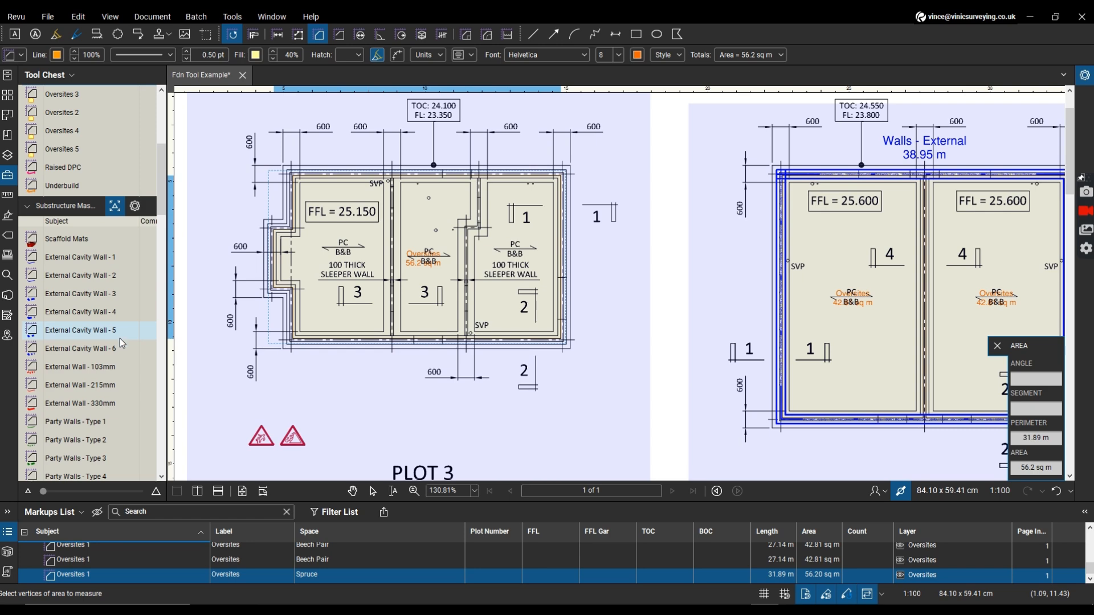
{"action": "scroll", "coordinate": [122, 342], "scroll_direction": "down", "scroll_amount": 3}
{"action": "left_click", "coordinate": [82, 359]}
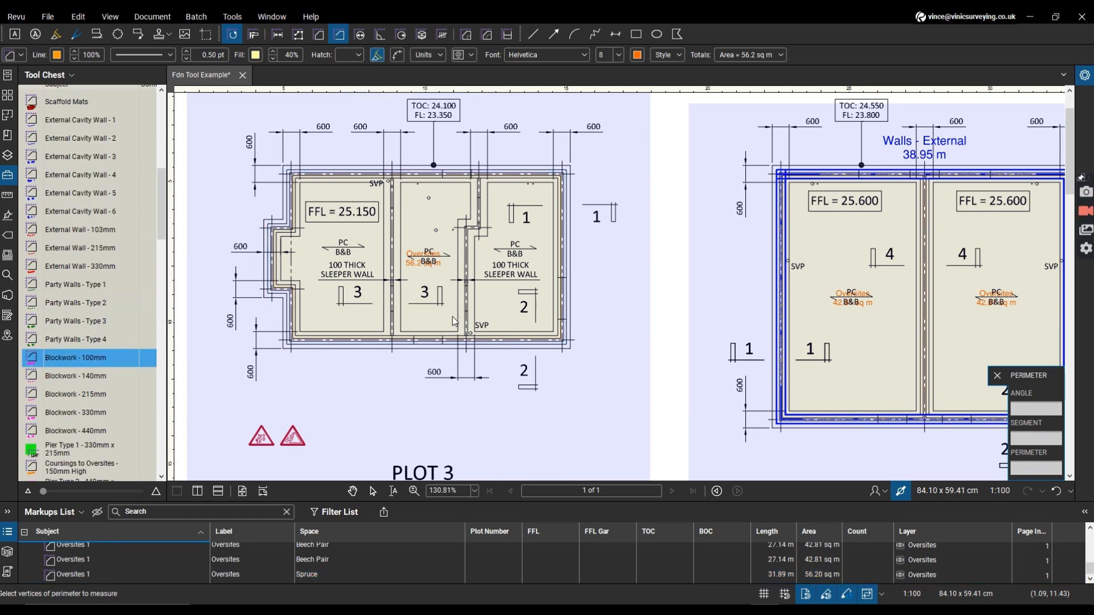
{"action": "scroll", "coordinate": [376, 381], "scroll_direction": "up", "scroll_amount": 4}
{"action": "scroll", "coordinate": [378, 377], "scroll_direction": "down", "scroll_amount": 3}
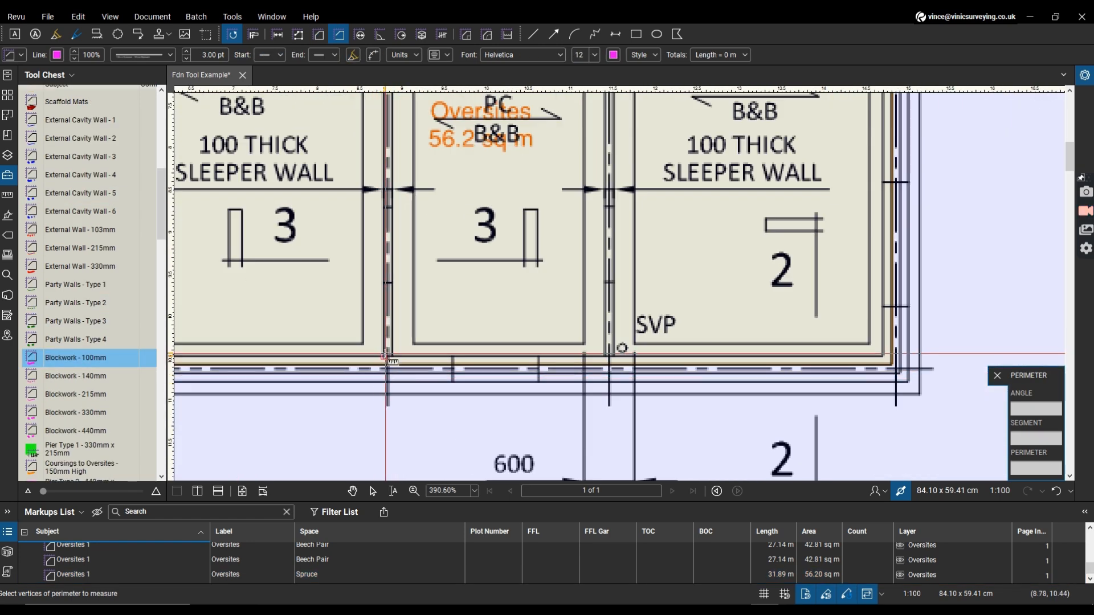
{"action": "left_click", "coordinate": [381, 373]}
{"action": "scroll", "coordinate": [388, 189], "scroll_direction": "up", "scroll_amount": 6}
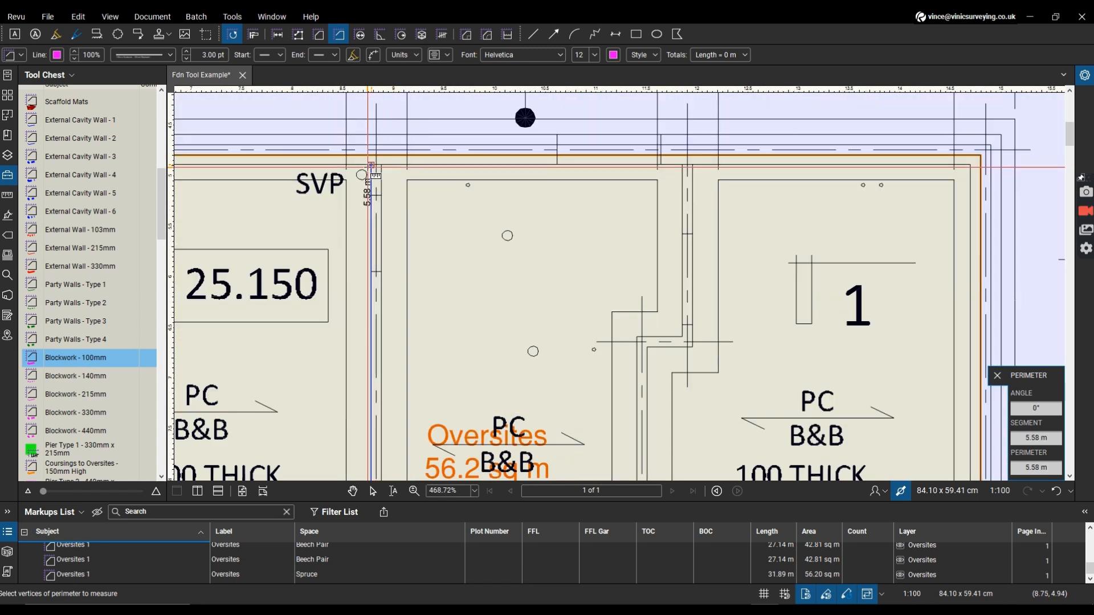
{"action": "double_click", "coordinate": [371, 166]}
- Measure the stepped internal wall between the middle and right-hand rooms as Blockwork - 100mm, following its jog
{"action": "scroll", "coordinate": [376, 285], "scroll_direction": "down", "scroll_amount": 4}
{"action": "scroll", "coordinate": [495, 436], "scroll_direction": "up", "scroll_amount": 3}
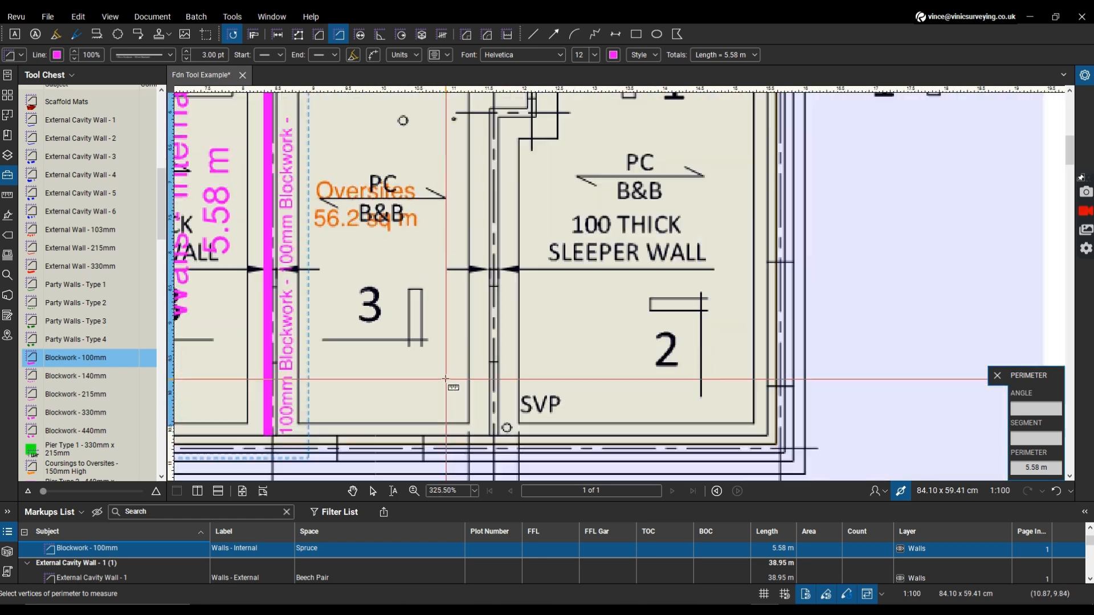
{"action": "left_click", "coordinate": [489, 435]}
{"action": "scroll", "coordinate": [489, 434], "scroll_direction": "down", "scroll_amount": 4}
{"action": "scroll", "coordinate": [500, 224], "scroll_direction": "up", "scroll_amount": 3}
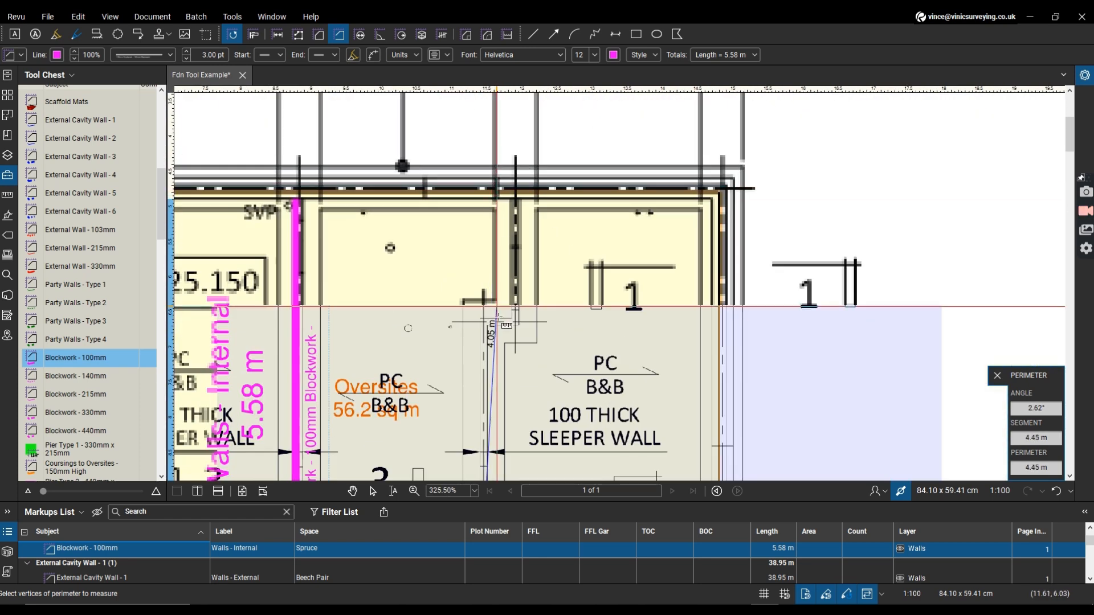
{"action": "left_click", "coordinate": [480, 319]}
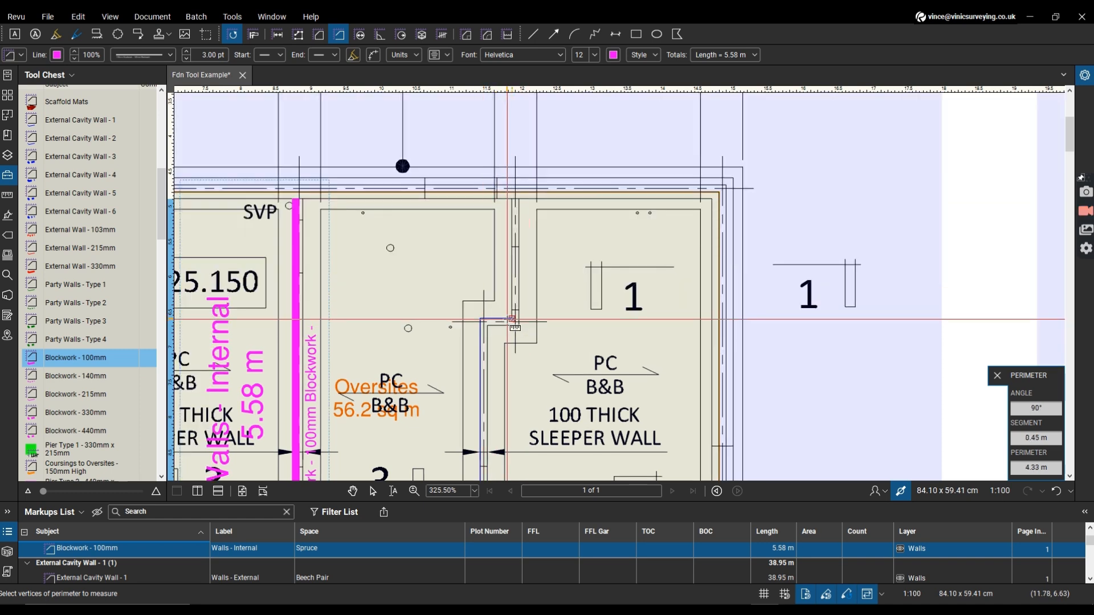
{"action": "left_click", "coordinate": [511, 319]}
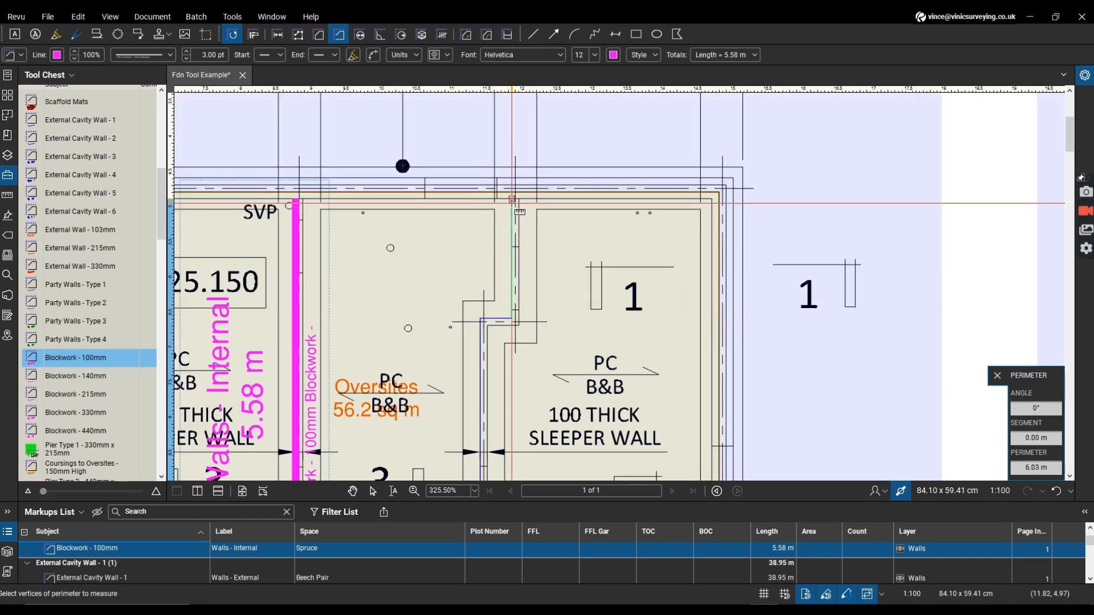
{"action": "double_click", "coordinate": [512, 200]}
- Measure Plot 3's complete external wall with External Cavity Wall - 1, tracing the outer face and the left-hand bay
{"action": "scroll", "coordinate": [512, 201], "scroll_direction": "down", "scroll_amount": 3}
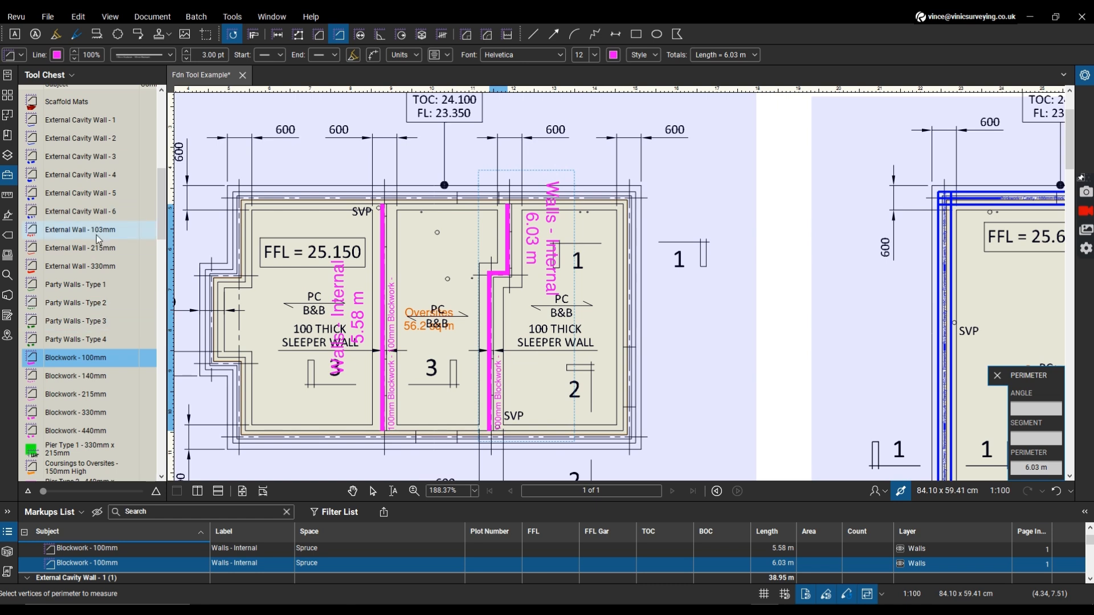
{"action": "left_click", "coordinate": [103, 121]}
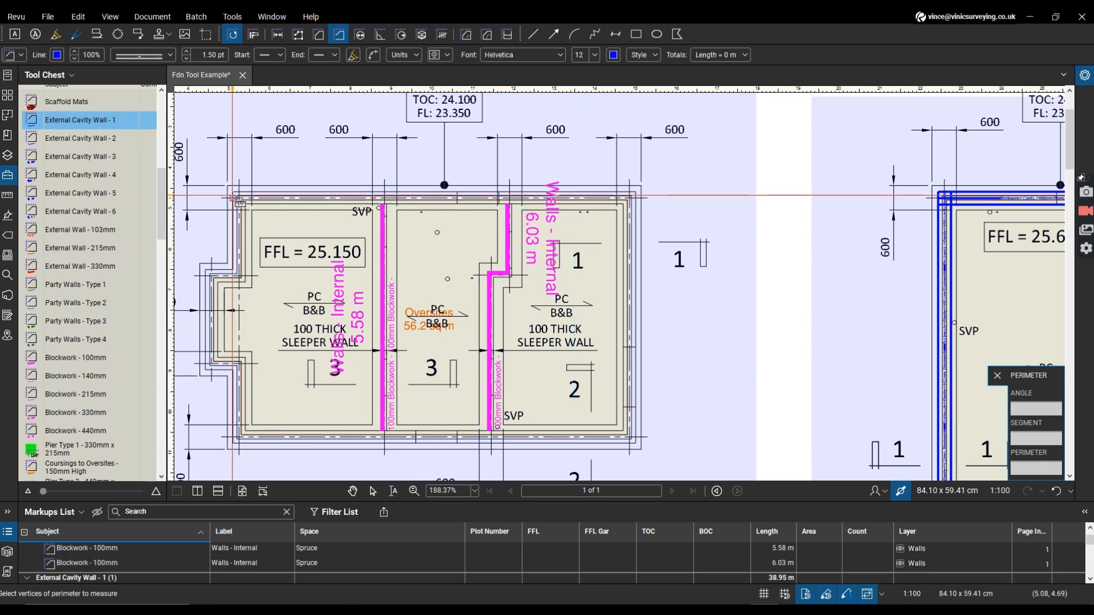
{"action": "left_click", "coordinate": [233, 192]}
{"action": "left_click", "coordinate": [630, 194]}
{"action": "left_click", "coordinate": [630, 437]}
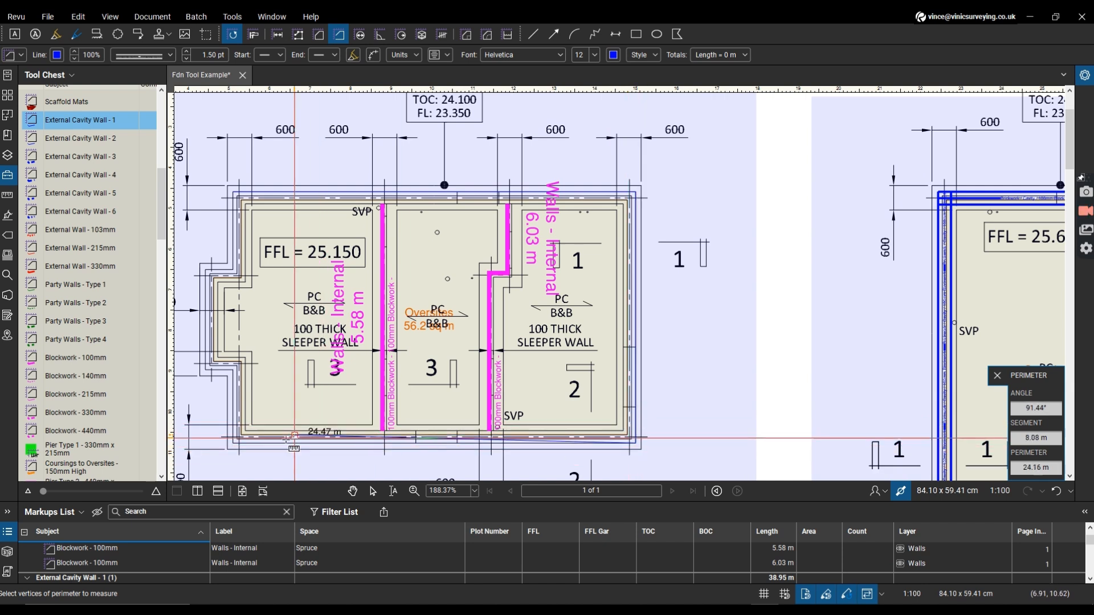
{"action": "left_click", "coordinate": [240, 438]}
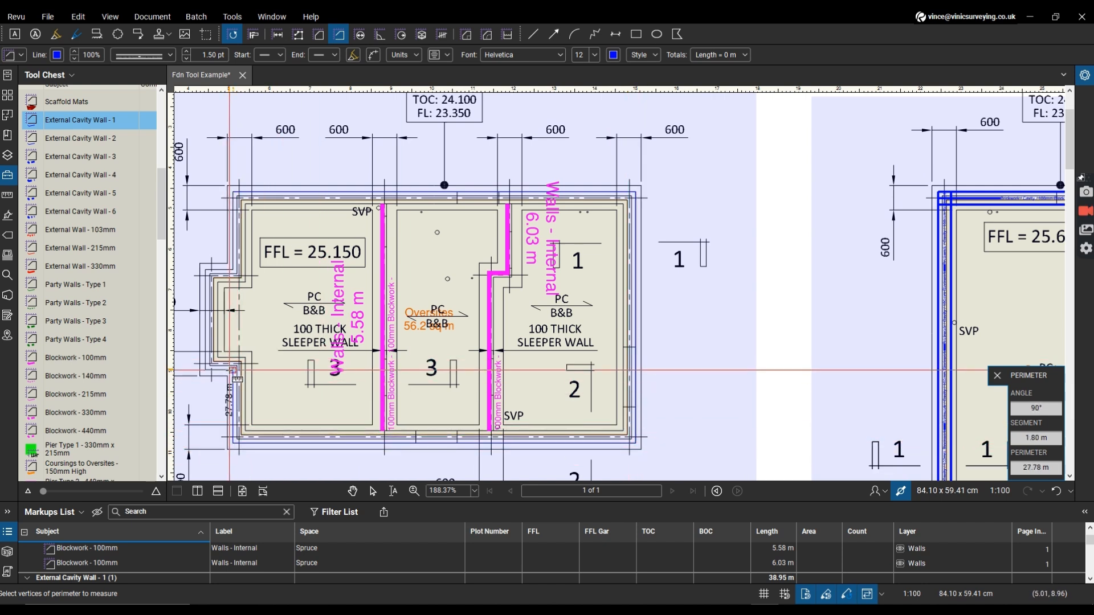
{"action": "left_click", "coordinate": [233, 372]}
{"action": "left_click", "coordinate": [204, 371]}
{"action": "left_click", "coordinate": [205, 271]}
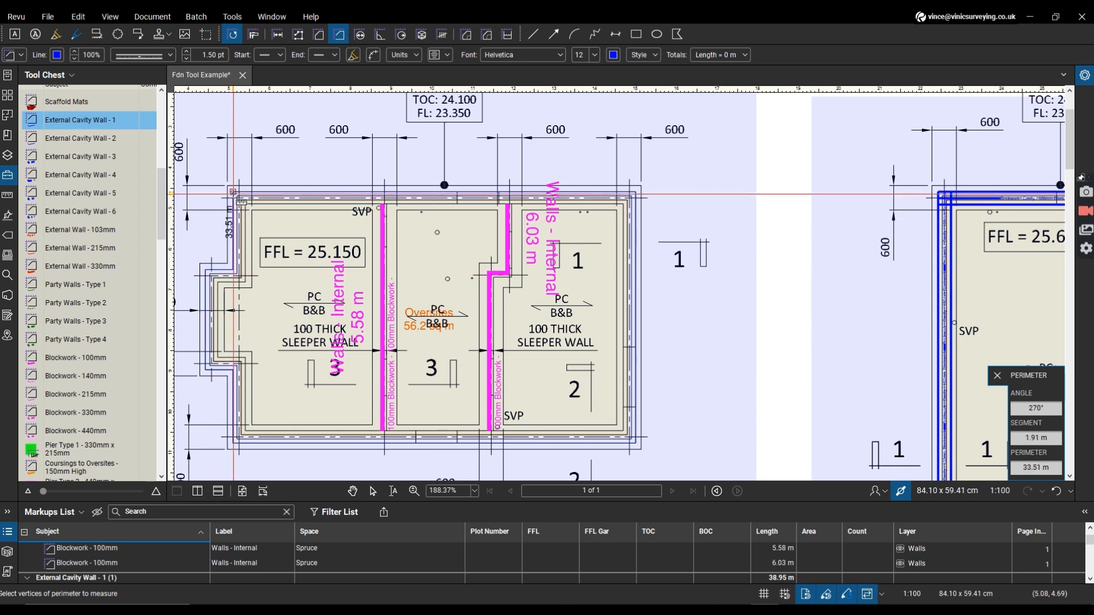
{"action": "left_click", "coordinate": [233, 193]}
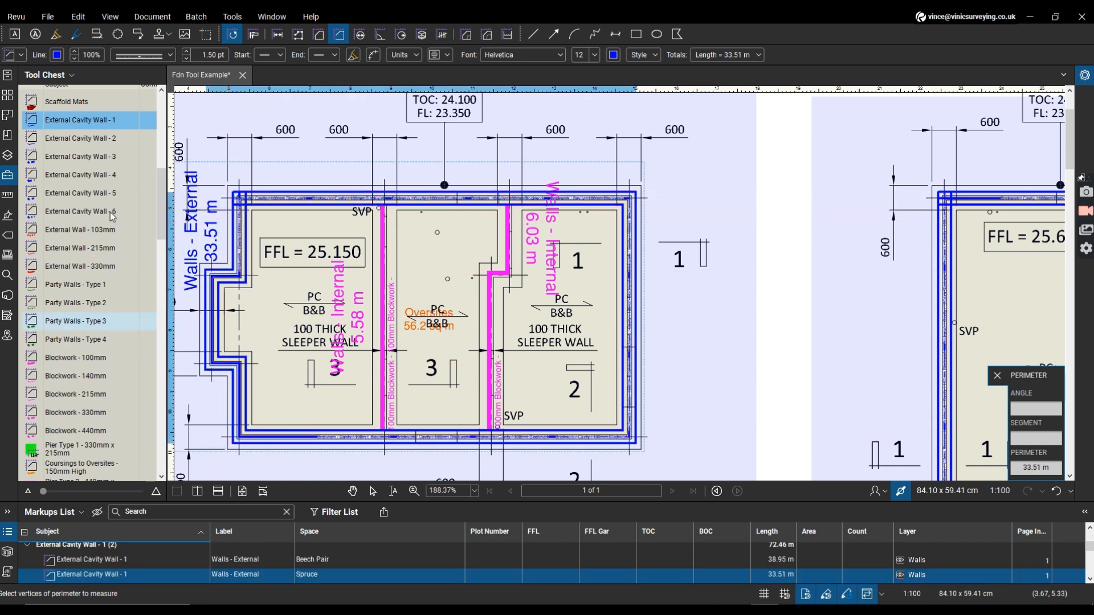
- Trace a Scaffold Mats perimeter around Plot 3's external wall, including the bay, starting and ending at the upper-right corner
{"action": "left_click", "coordinate": [85, 101]}
{"action": "left_click", "coordinate": [636, 193]}
{"action": "left_click", "coordinate": [636, 442]}
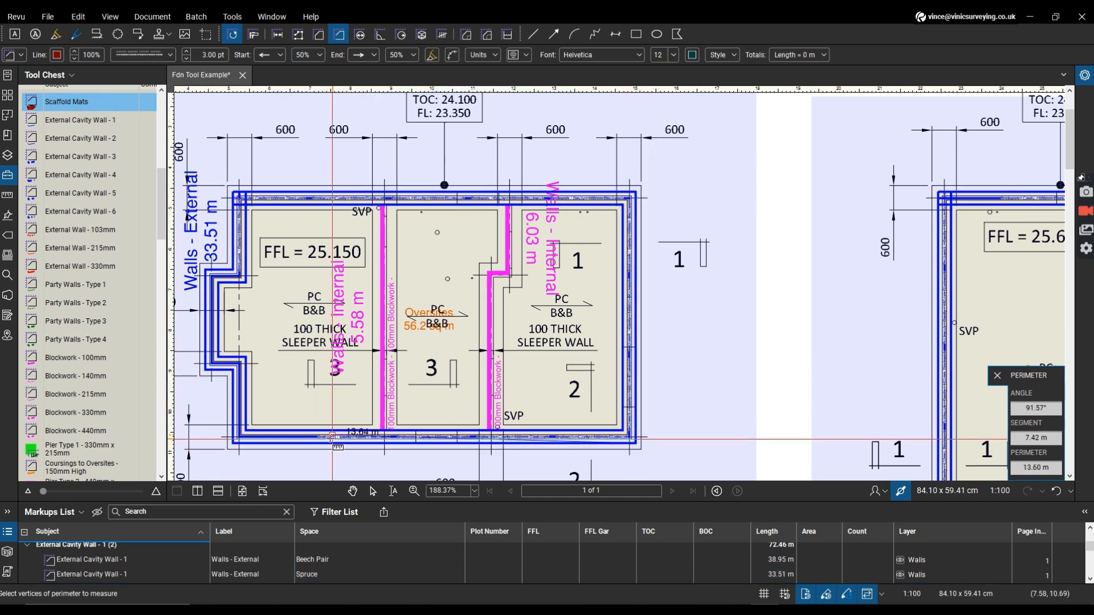
{"action": "left_click", "coordinate": [228, 441]}
{"action": "left_click", "coordinate": [229, 361]}
{"action": "left_click", "coordinate": [206, 270]}
{"action": "left_click", "coordinate": [232, 270]}
{"action": "left_click", "coordinate": [233, 198]}
{"action": "left_click", "coordinate": [630, 198]}
- Show the Footprint - Overall and Footprint - Foundations layers again
{"action": "scroll", "coordinate": [558, 171], "scroll_direction": "down", "scroll_amount": 3}
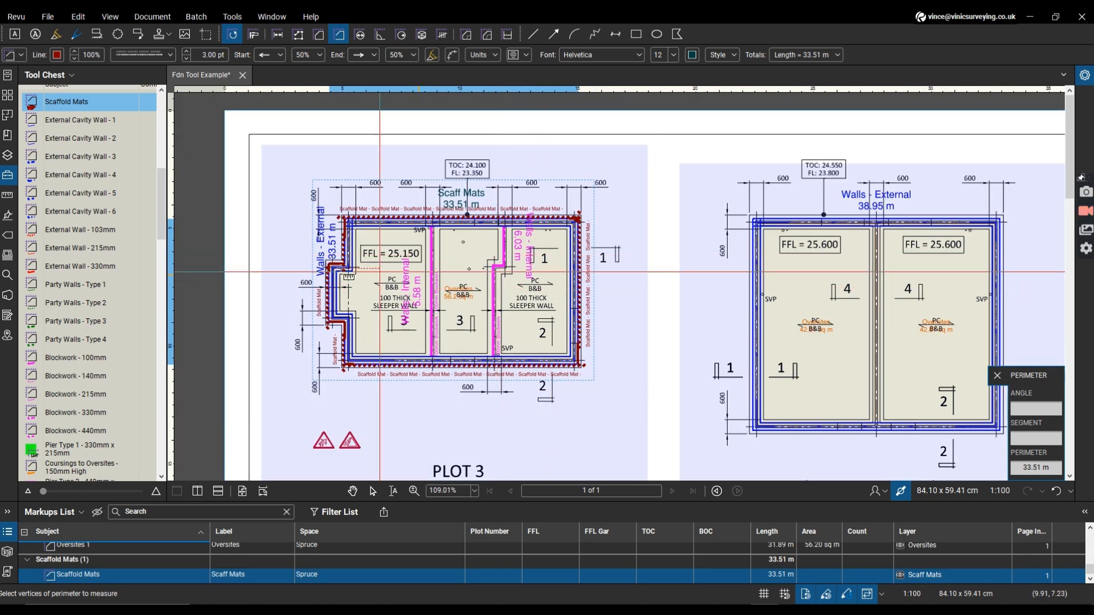
{"action": "left_click", "coordinate": [7, 156]}
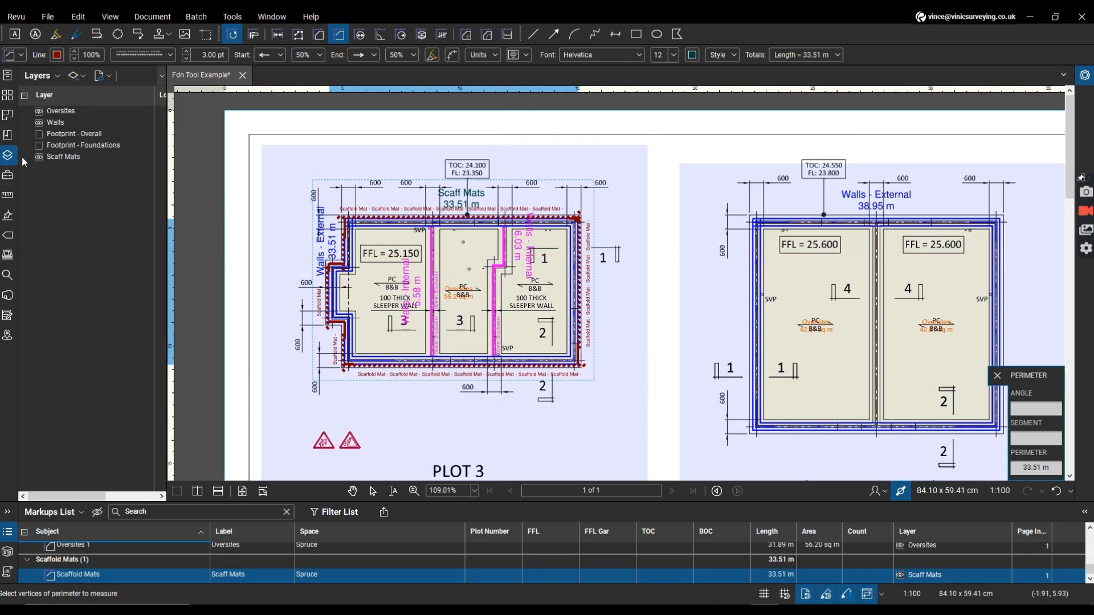
{"action": "left_click", "coordinate": [39, 134]}
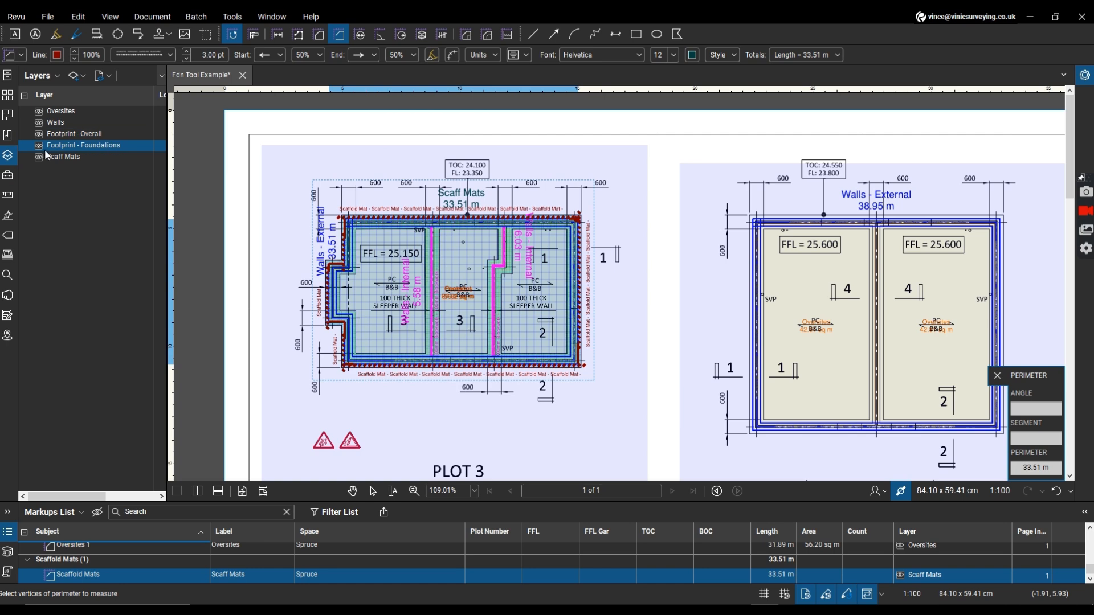
- Export the markups list as a CSV summary named Fdn Tool Example, including markups and totals and overwriting the existing file
{"action": "scroll", "coordinate": [358, 301], "scroll_direction": "down", "scroll_amount": 2}
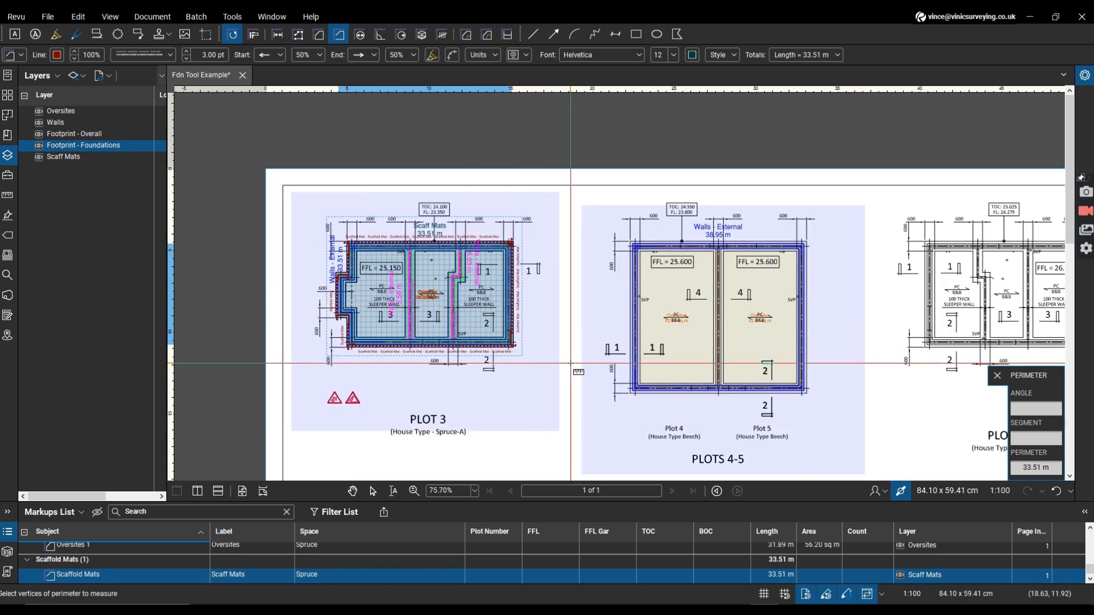
{"action": "scroll", "coordinate": [566, 336], "scroll_direction": "up", "scroll_amount": 1}
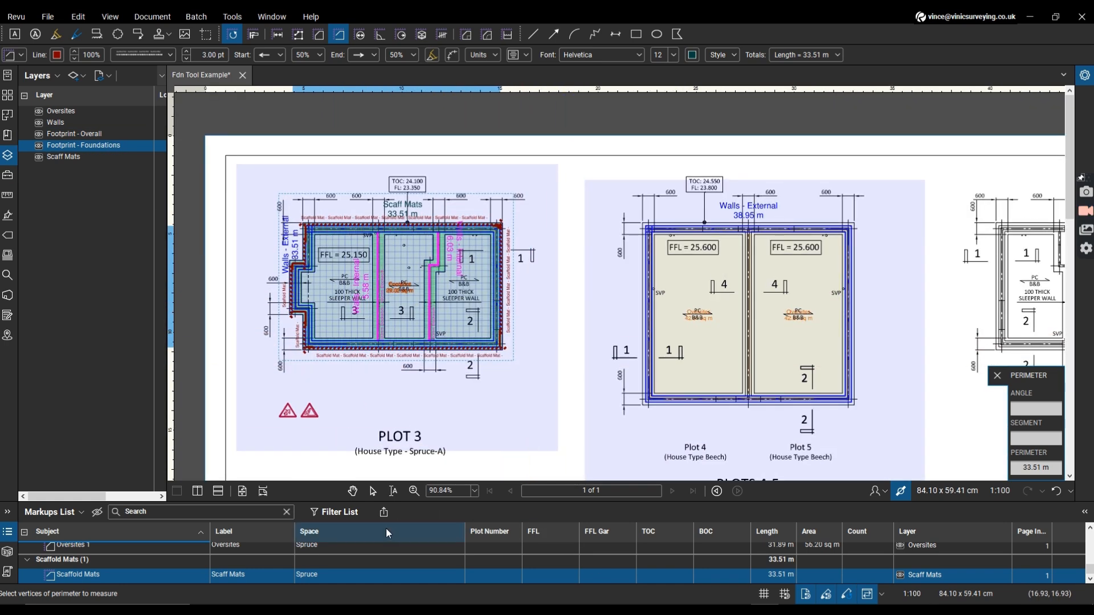
{"action": "left_click", "coordinate": [384, 513]}
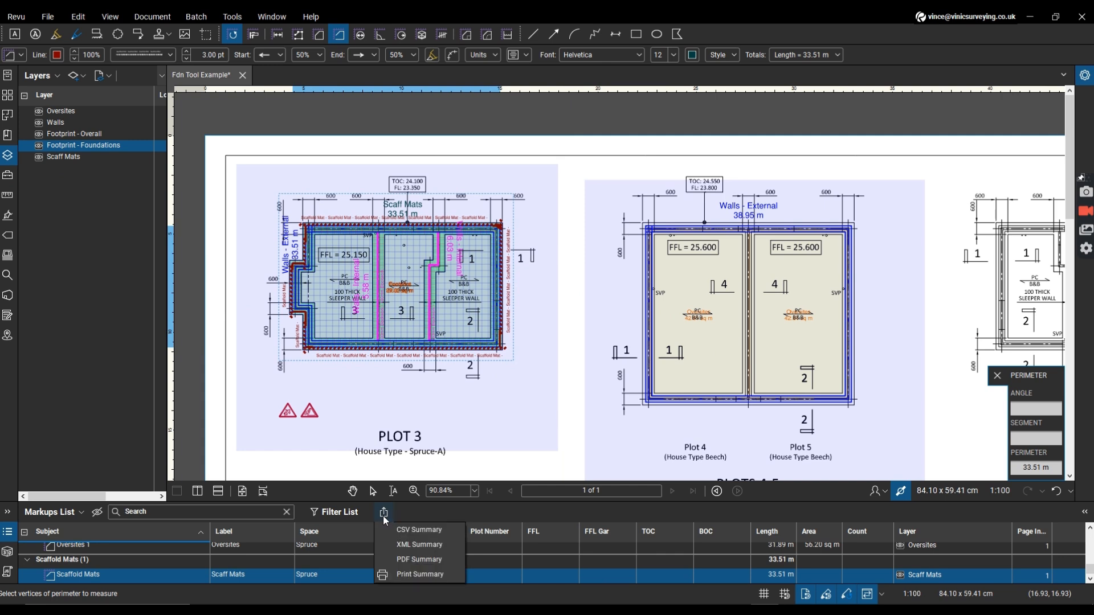
{"action": "left_click", "coordinate": [409, 530]}
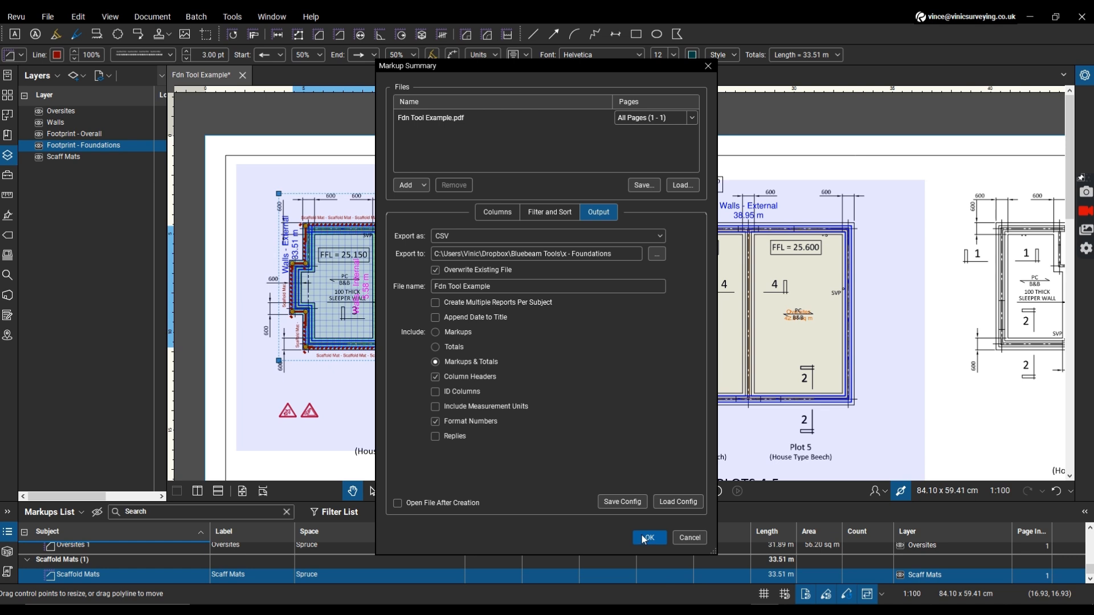
{"action": "left_click", "coordinate": [647, 537]}
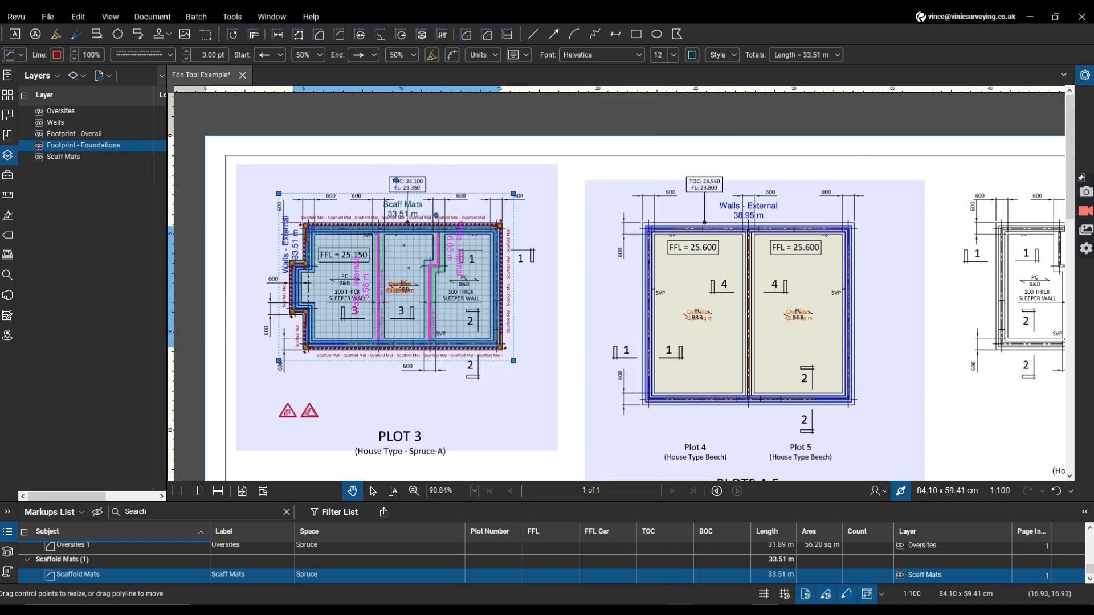
- Switch to the Tool Example workbook in Excel and examine the wall type and standard floor type tables on the Summary Info sheet
{"action": "mouse_move", "coordinate": [737, 610]}
{"action": "left_click", "coordinate": [737, 567]}
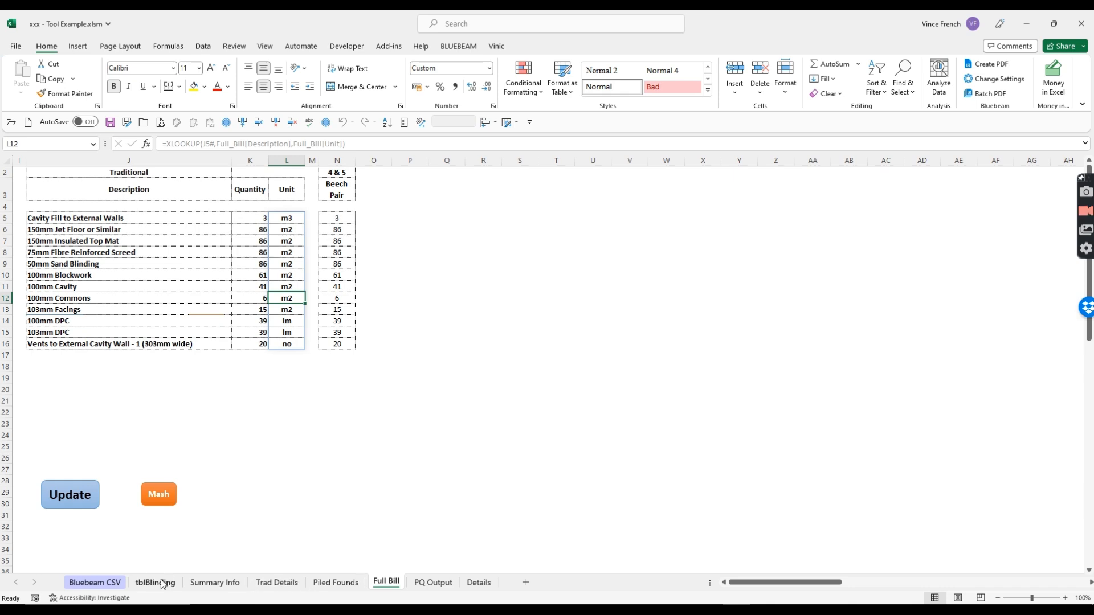
{"action": "left_click", "coordinate": [215, 582]}
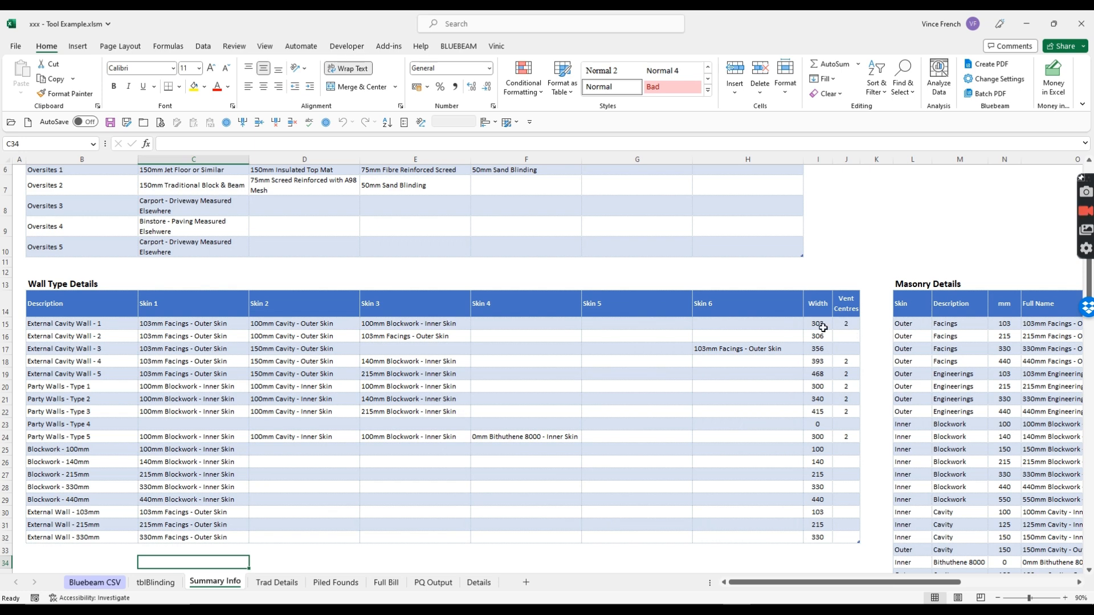
{"action": "scroll", "coordinate": [172, 404], "scroll_direction": "up", "scroll_amount": 2}
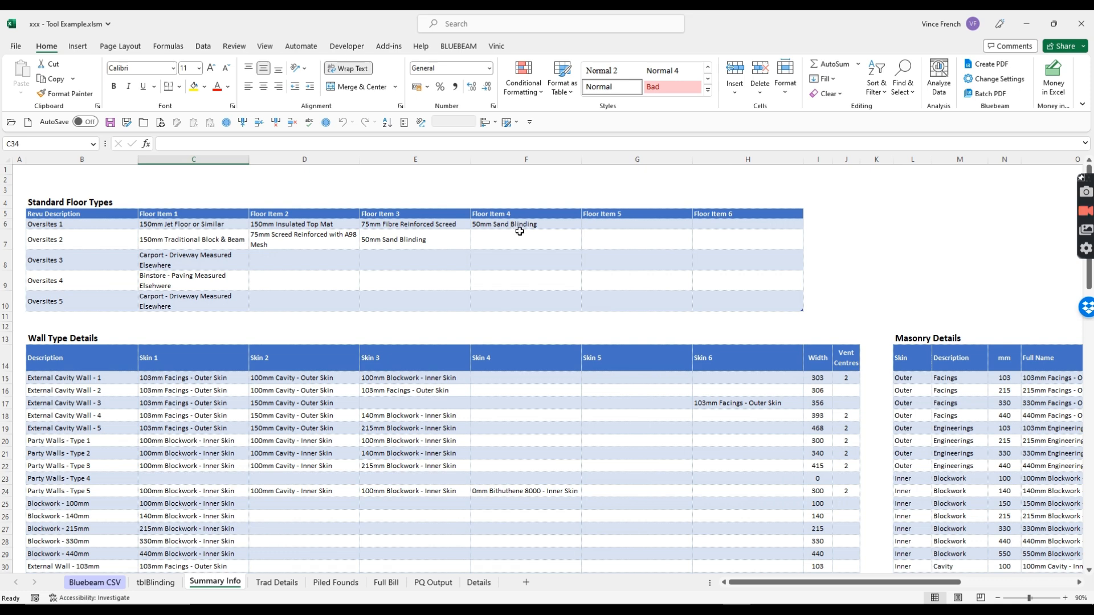
- Examine the lower Summary Info tables, including mesh types, clayboard types, trench block start height and cavity fill deduction
{"action": "scroll", "coordinate": [333, 347], "scroll_direction": "down", "scroll_amount": 5}
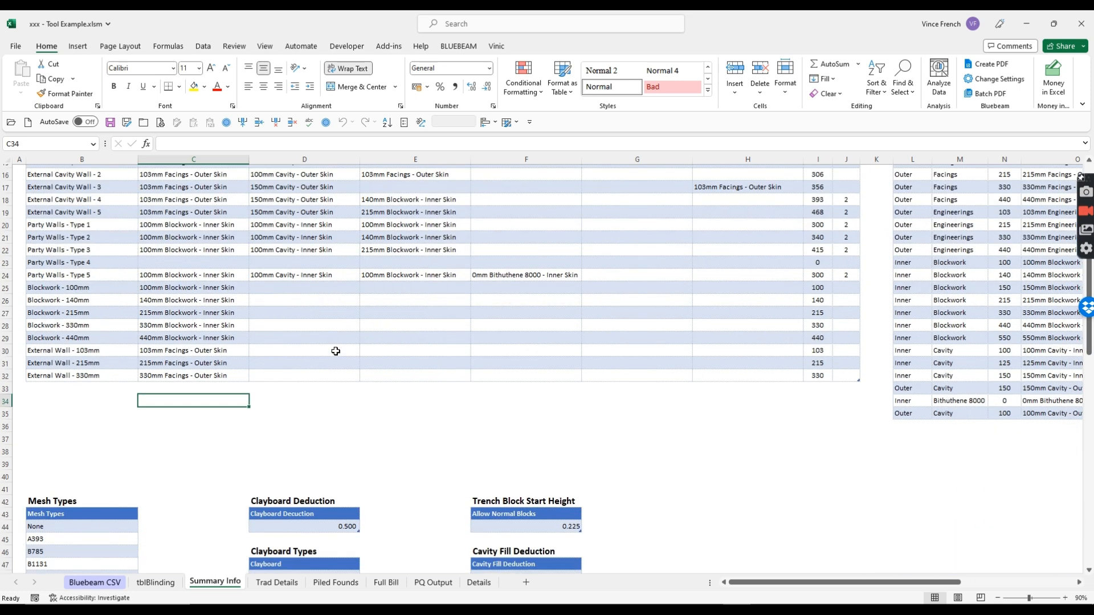
{"action": "scroll", "coordinate": [335, 352], "scroll_direction": "down", "scroll_amount": 2}
{"action": "scroll", "coordinate": [470, 420], "scroll_direction": "up", "scroll_amount": 1}
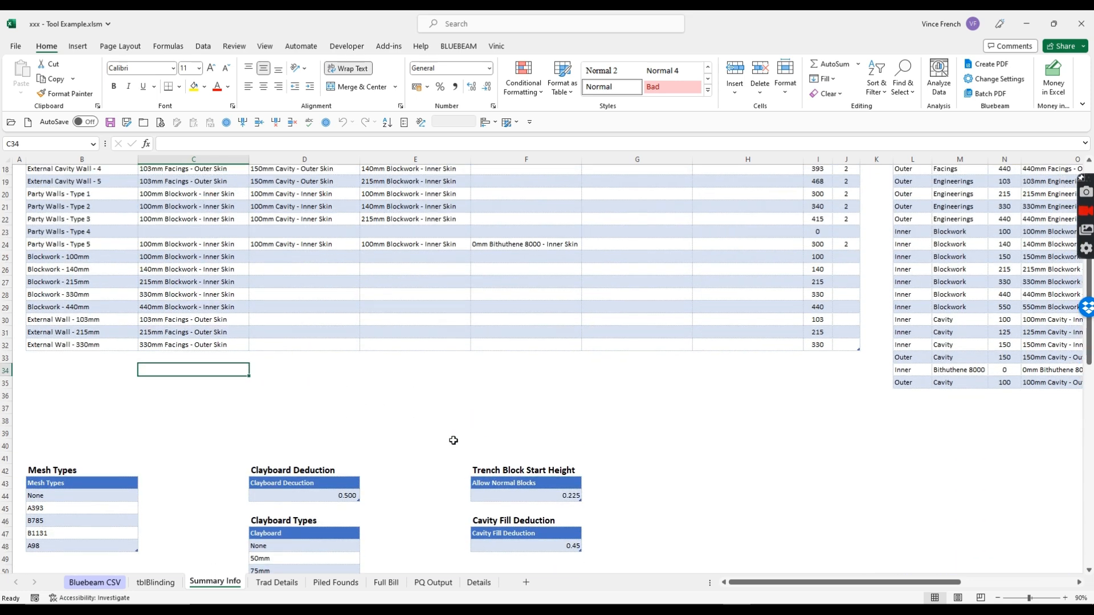
- Check the plots on the Revu drawing and add plot numbers 3 and 6 below 4 & 5 on the Trad Details sheet in Excel
{"action": "left_click", "coordinate": [277, 582]}
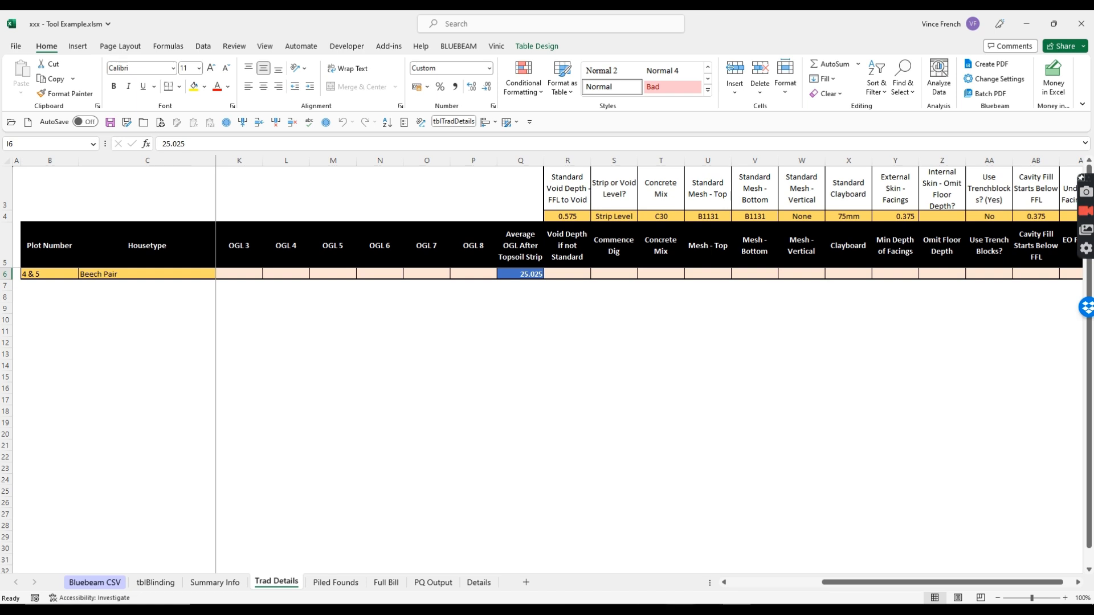
{"action": "key", "text": "alt+Tab"}
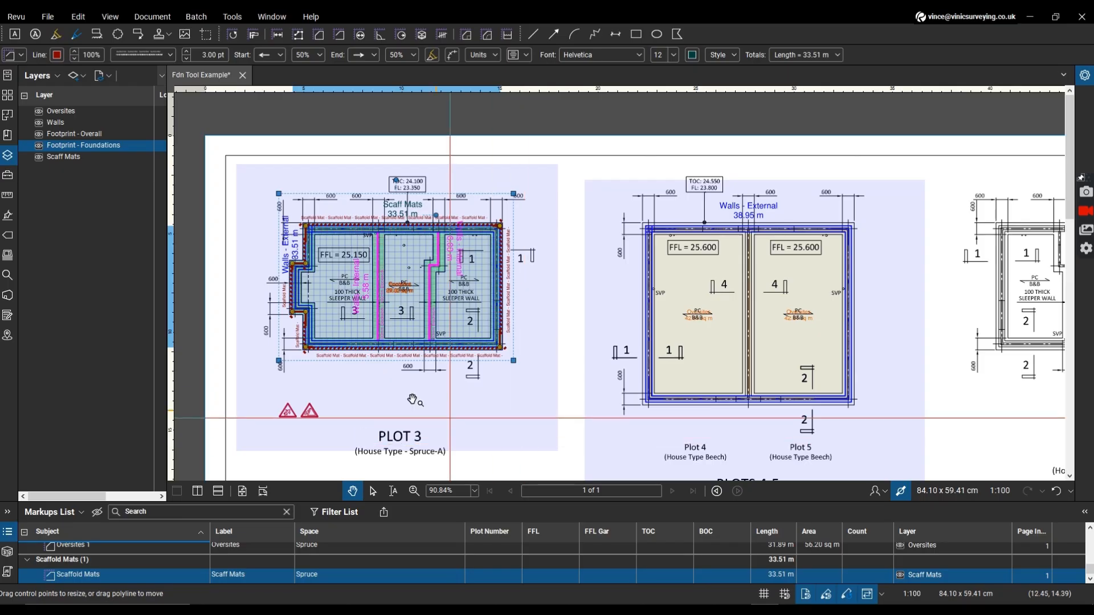
{"action": "scroll", "coordinate": [347, 368], "scroll_direction": "down", "scroll_amount": 2}
{"action": "scroll", "coordinate": [894, 456], "scroll_direction": "up", "scroll_amount": 1}
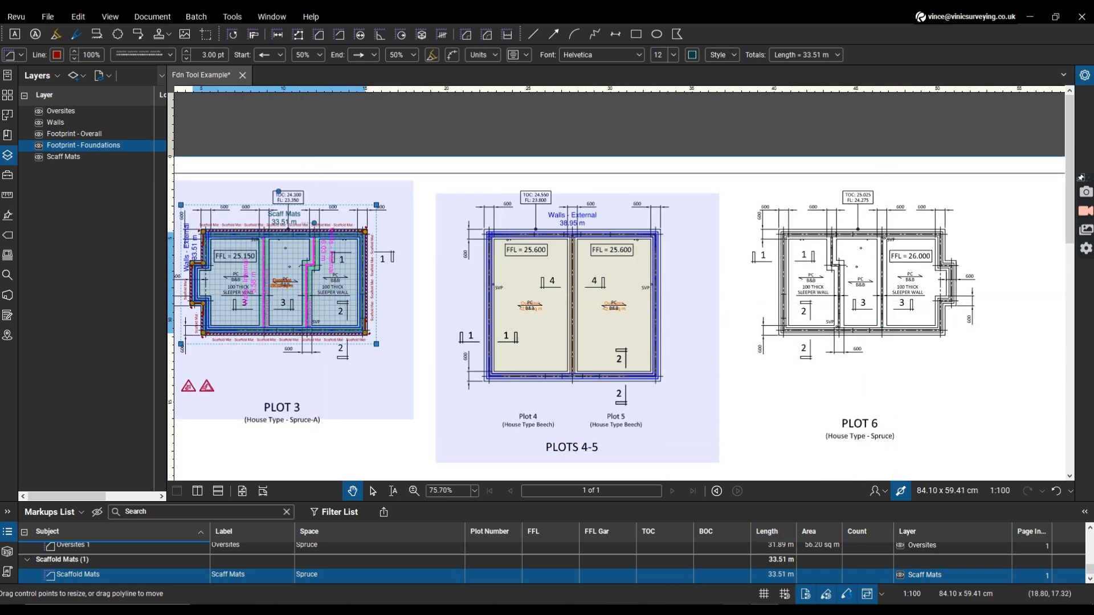
{"action": "mouse_move", "coordinate": [737, 610]}
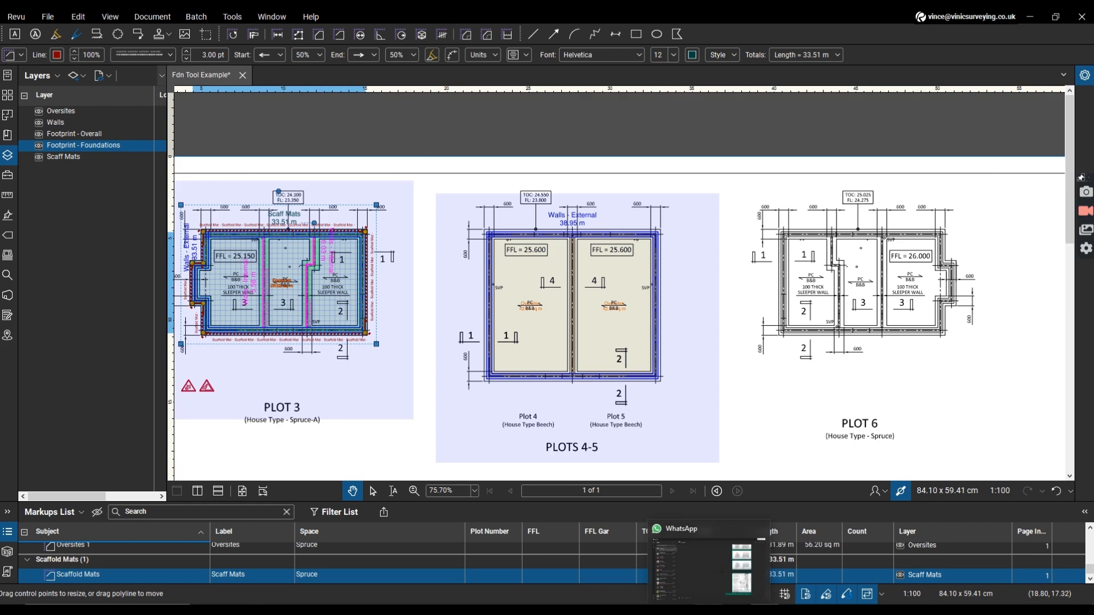
{"action": "left_click", "coordinate": [737, 610]}
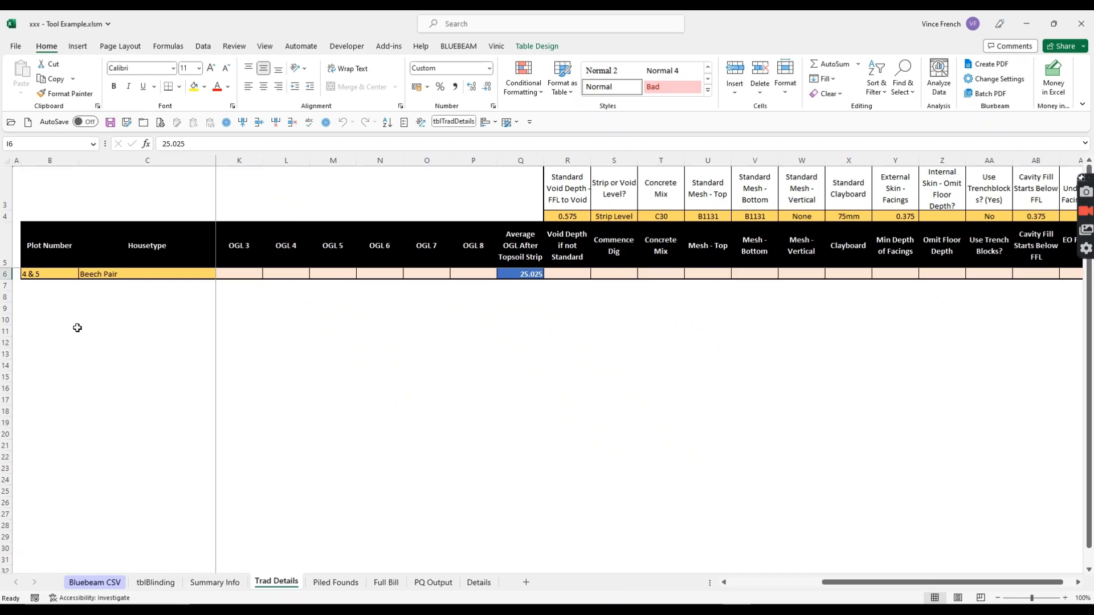
{"action": "left_click", "coordinate": [41, 285]}
{"action": "type", "text": "3"}
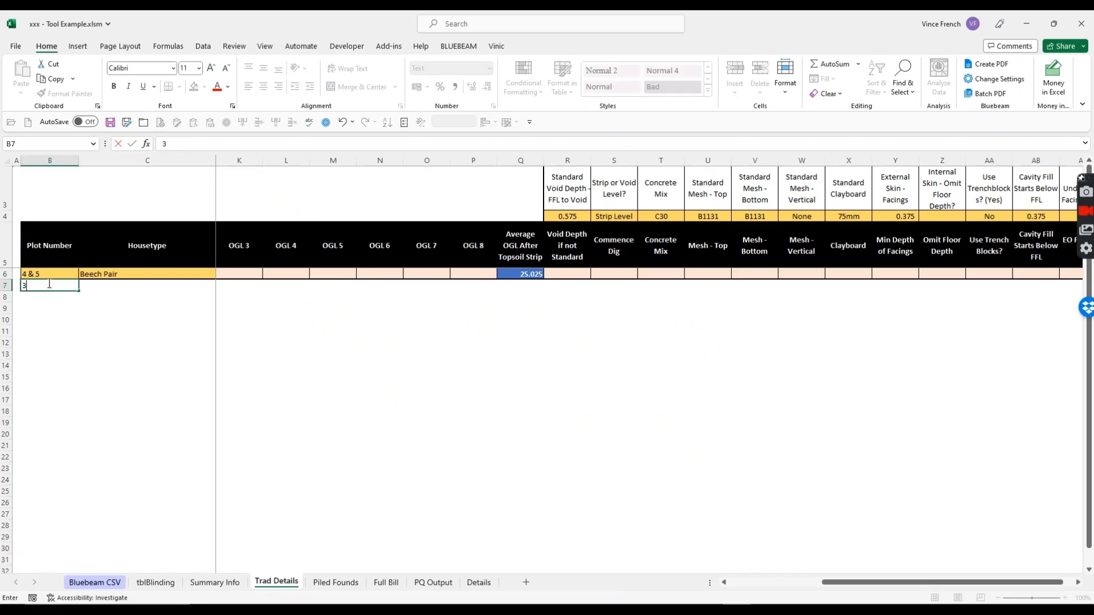
{"action": "key", "text": "Return"}
{"action": "type", "text": "6"}
{"action": "key", "text": "Return"}
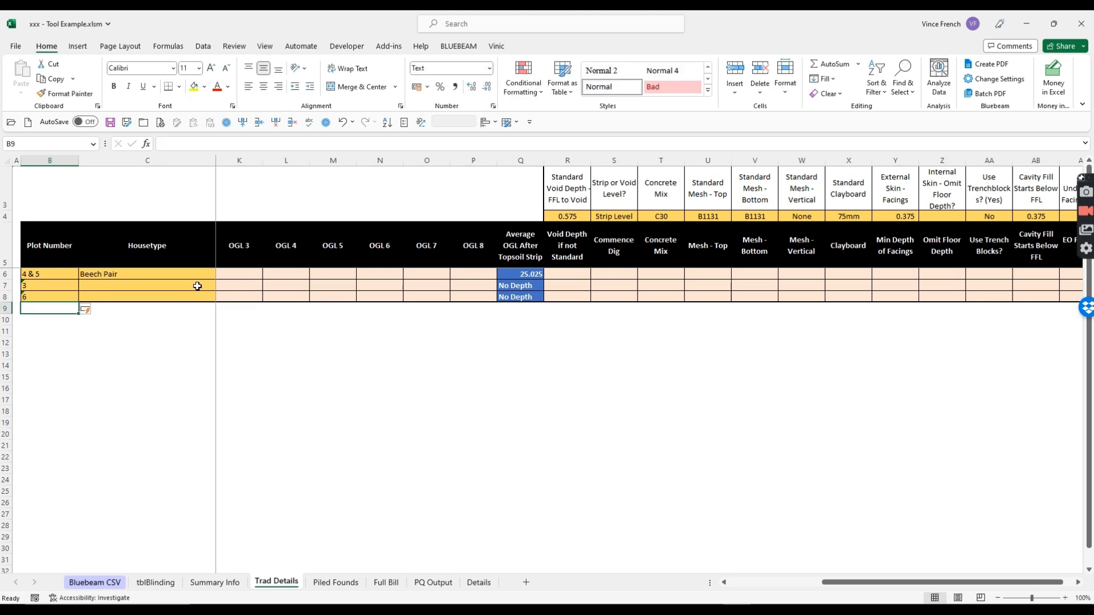
- Enter Spruce as the housetype for plots 3 and 6
{"action": "left_click", "coordinate": [154, 286]}
{"action": "type", "text": "Spruce"}
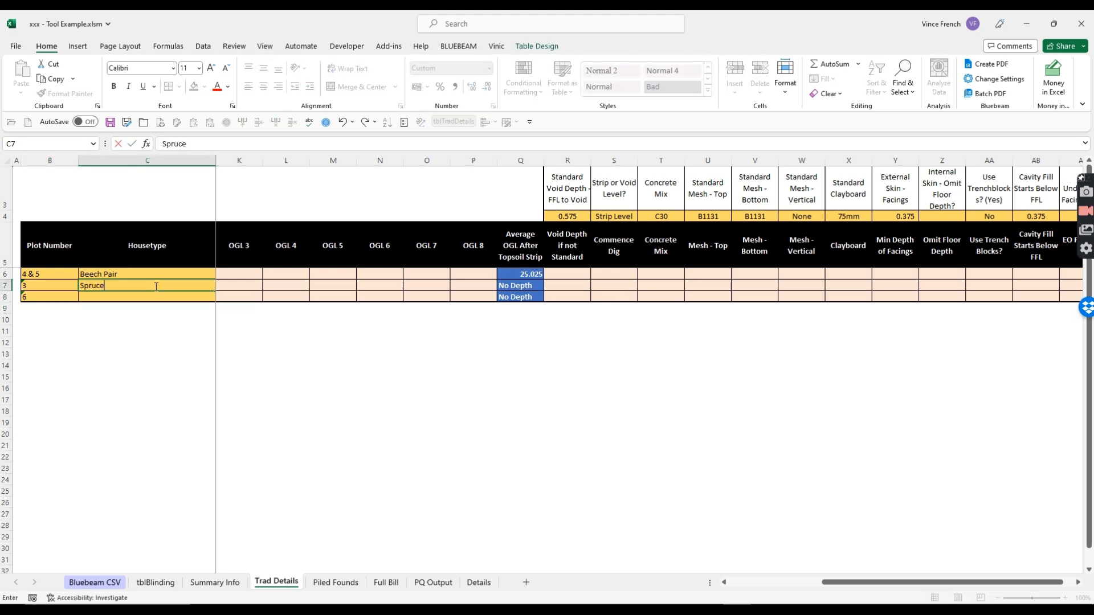
{"action": "key", "text": "Return"}
{"action": "type", "text": "Spruce"}
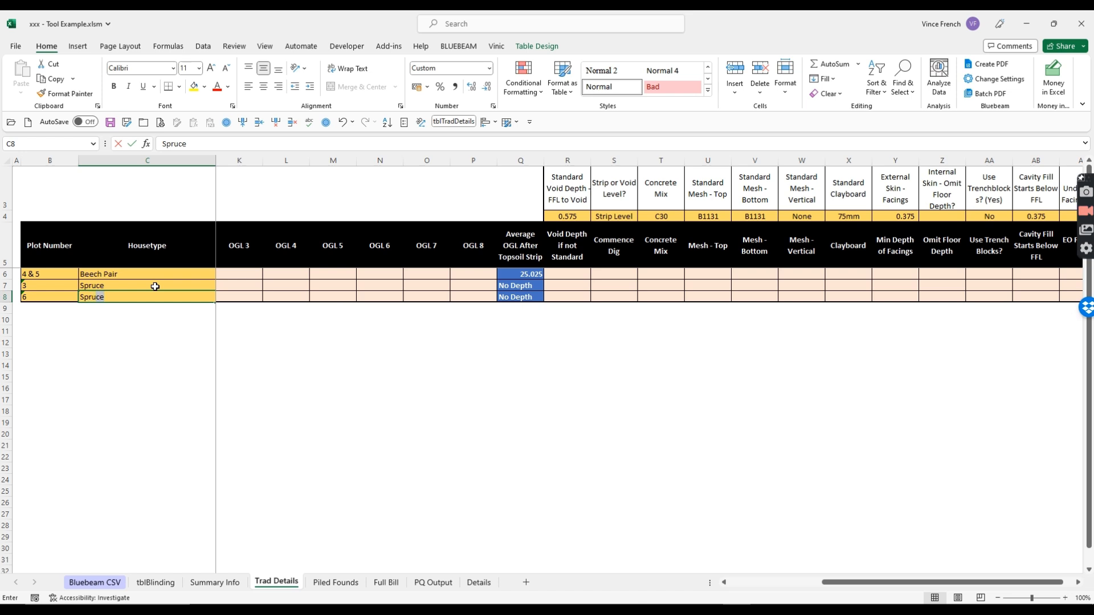
{"action": "key", "text": "Return"}
- Enter plot 3's house FFL of 25.150 and TOC of 24.100 in Excel, reading the levels from the Revu drawing
{"action": "key", "text": "Up"}
{"action": "key", "text": "Up"}
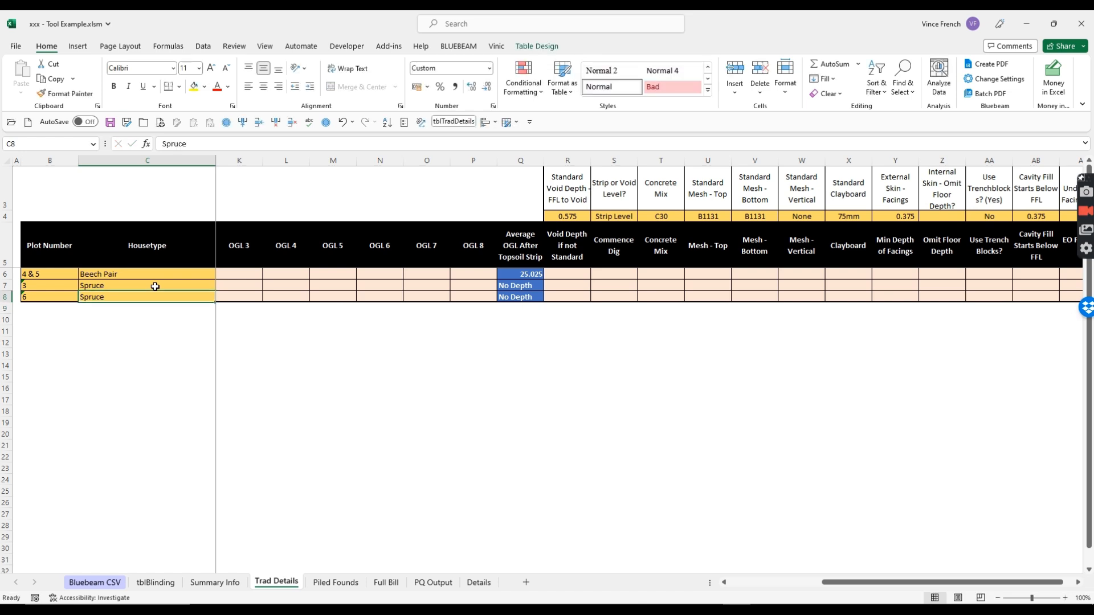
{"action": "key", "text": "Right"}
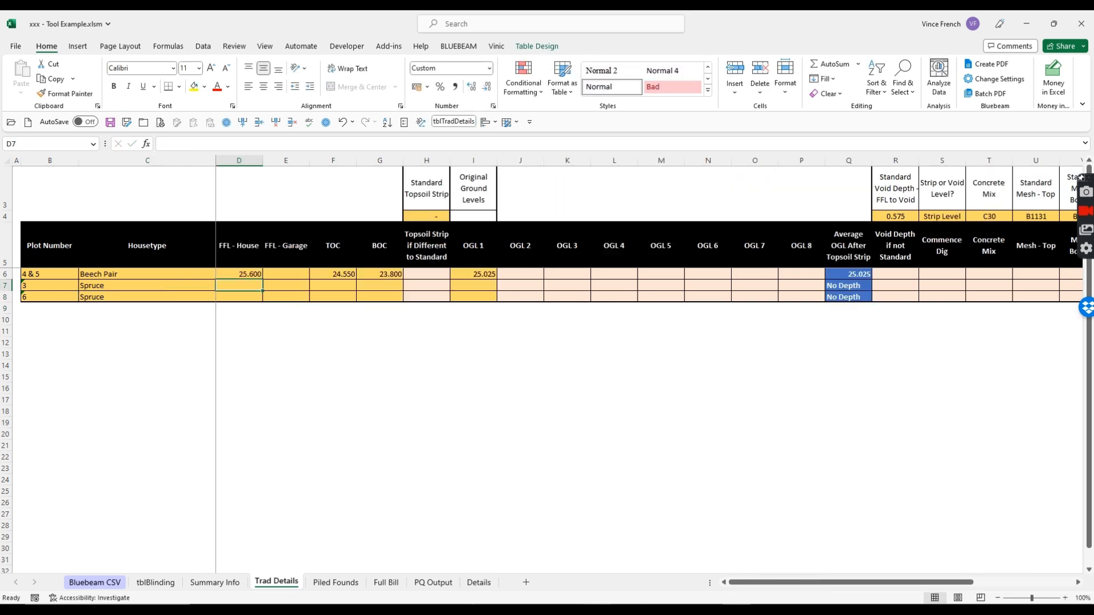
{"action": "key", "text": "alt+Tab"}
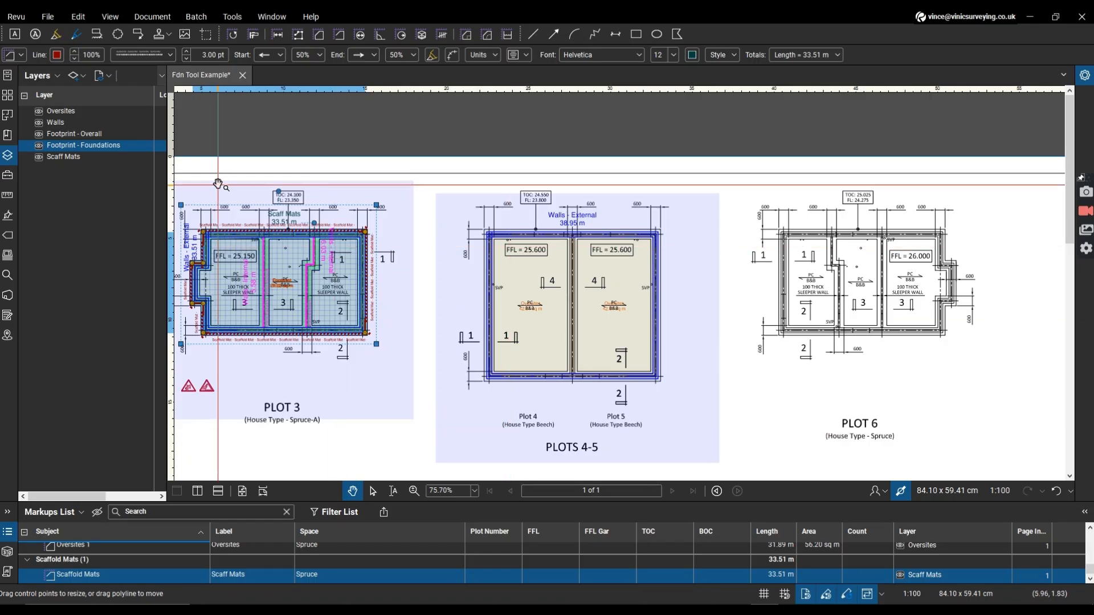
{"action": "scroll", "coordinate": [228, 186], "scroll_direction": "up", "scroll_amount": 3}
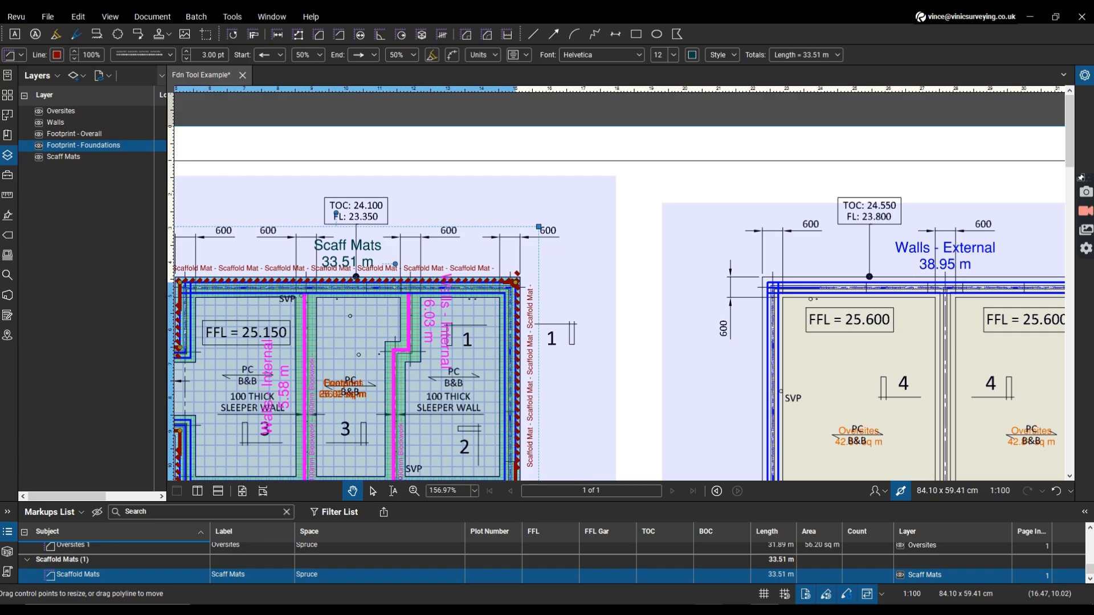
{"action": "key", "text": "alt+Tab"}
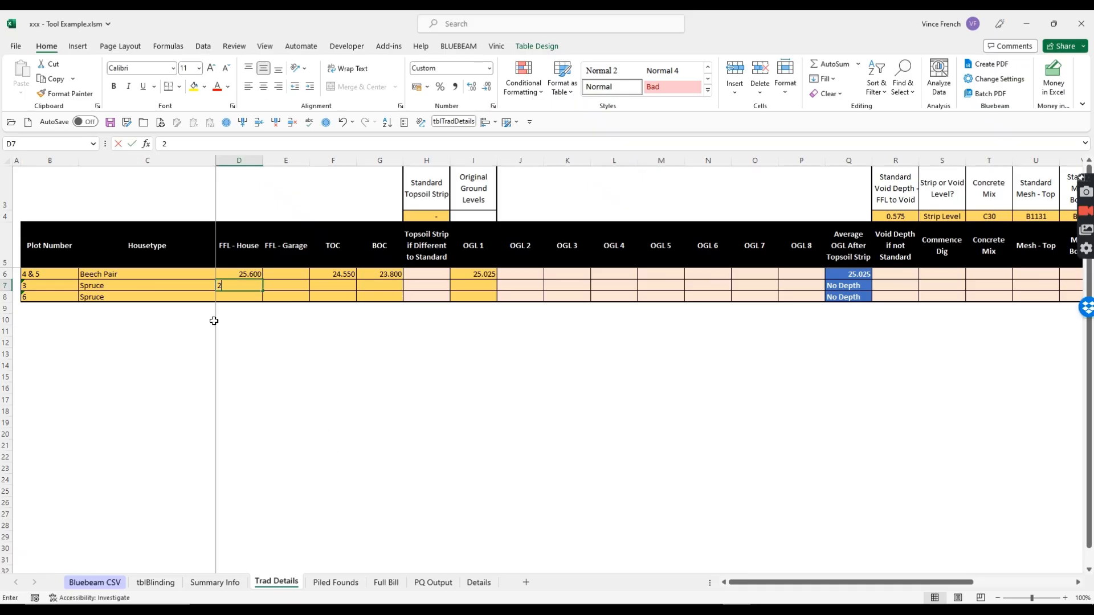
{"action": "type", "text": "25.15"}
{"action": "key", "text": "Tab"}
{"action": "key", "text": "Tab"}
{"action": "type", "text": "24.1"}
{"action": "key", "text": "Tab"}
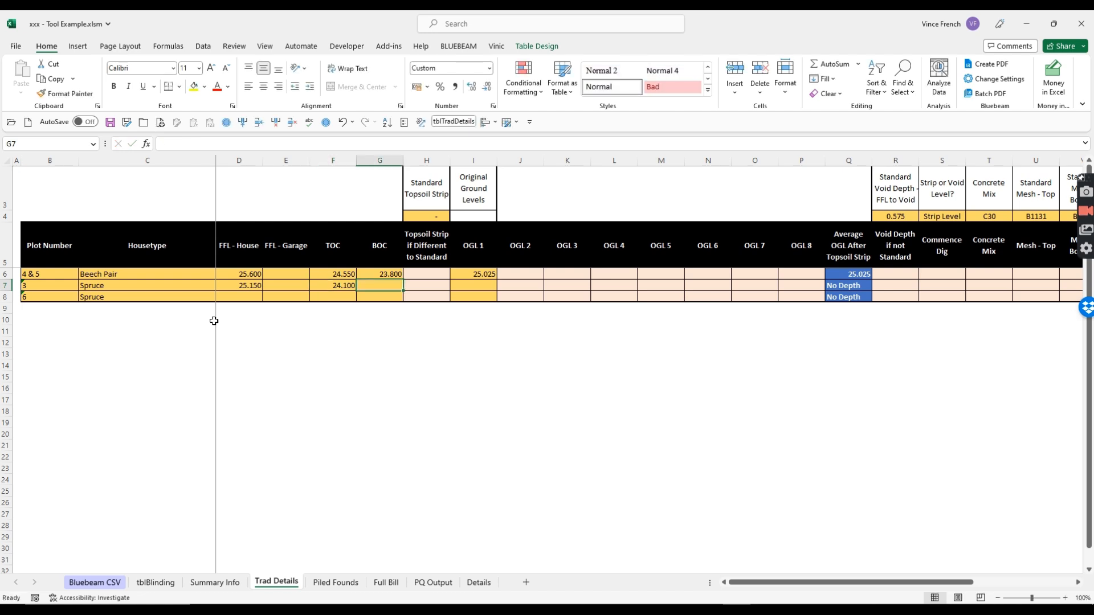
- Enter plot 3's BOC of 23.350, read from the Revu drawing, and an OGL 1 of 25.000 in Excel
{"action": "key", "text": "alt+Tab"}
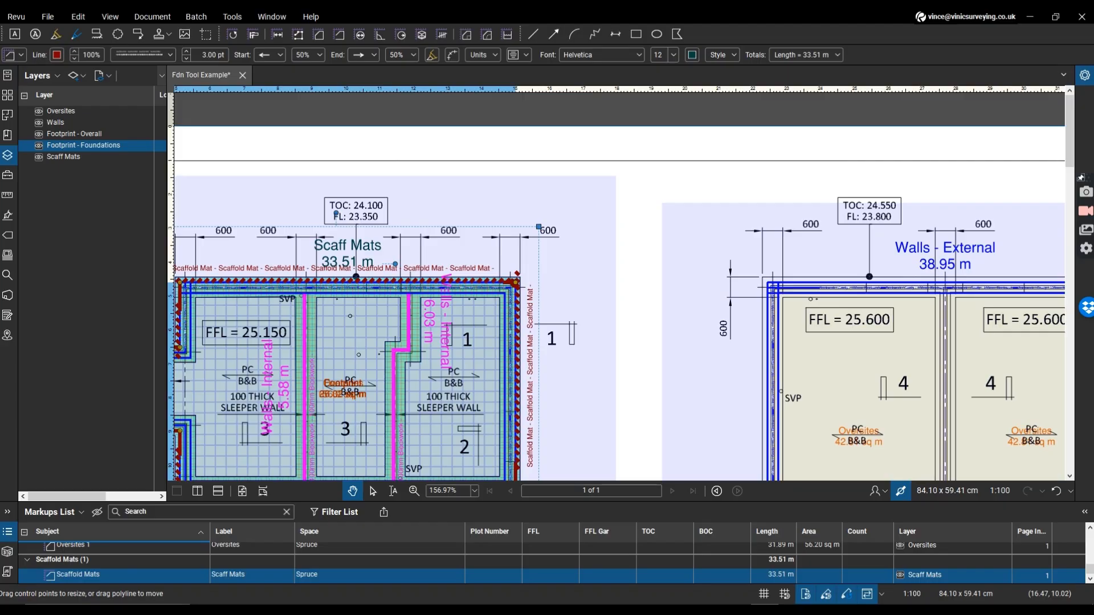
{"action": "key", "text": "alt+Tab"}
{"action": "type", "text": "23."}
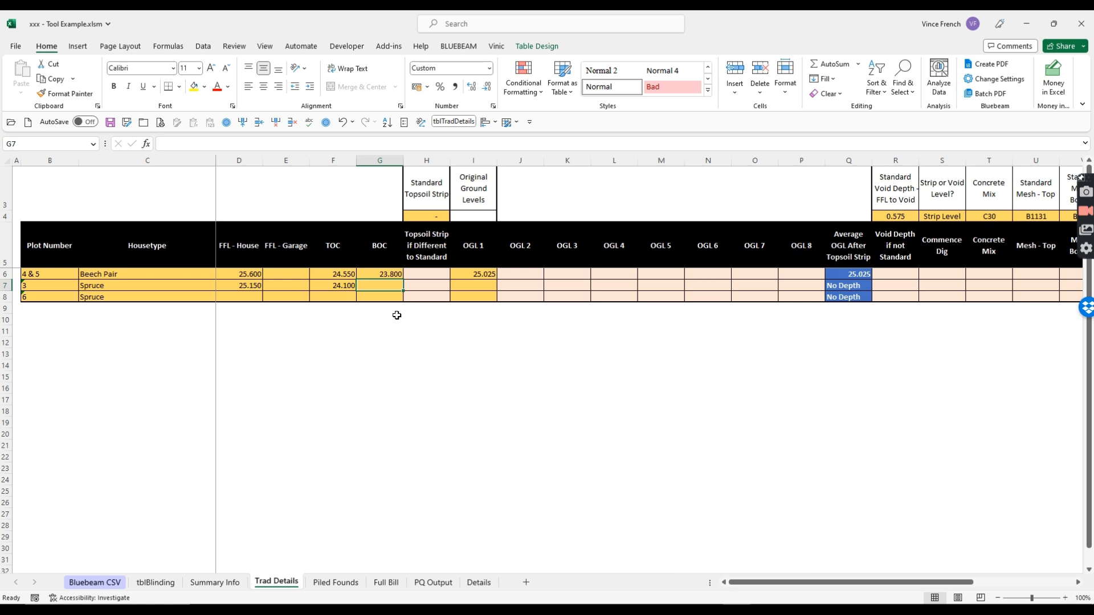
{"action": "type", "text": "35"}
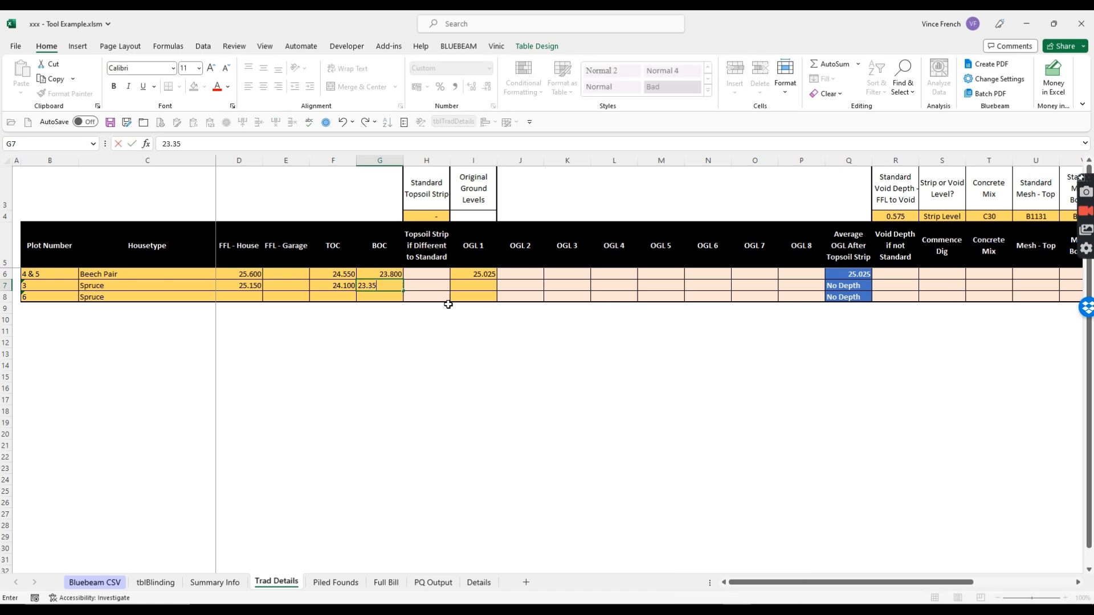
{"action": "left_click", "coordinate": [470, 288]}
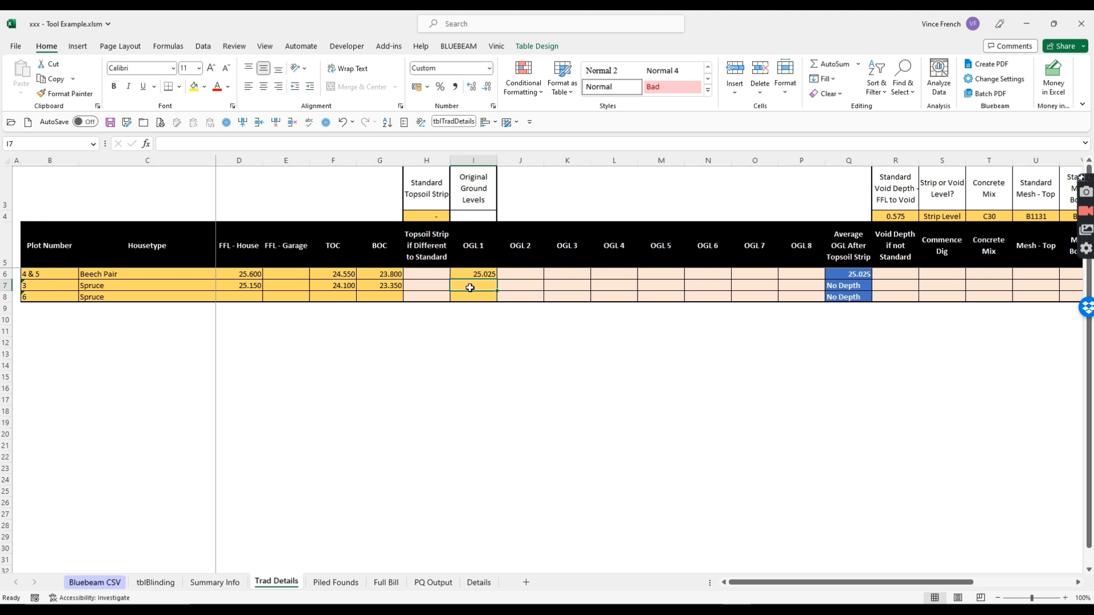
{"action": "type", "text": "25"}
{"action": "key", "text": "Return"}
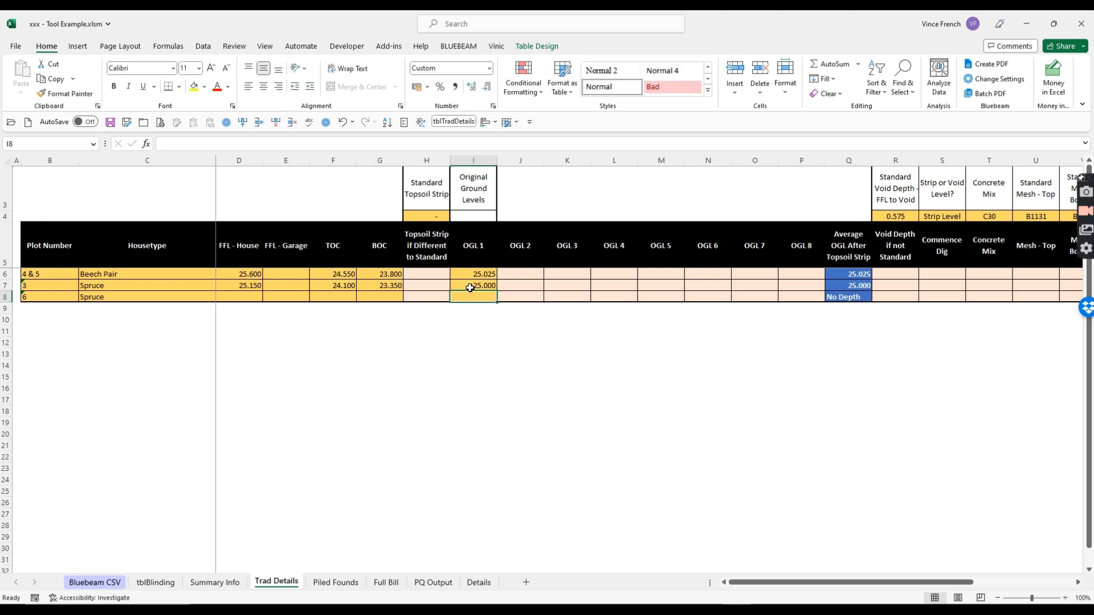
- Look up plot 6's levels on the Revu drawing and enter its house FFL of 26.000 and TOC of 25.025 in Excel
{"action": "mouse_move", "coordinate": [801, 582]}
{"action": "left_mouse_down"}
{"action": "mouse_move", "coordinate": [960, 583]}
{"action": "mouse_move", "coordinate": [789, 589]}
{"action": "left_mouse_up"}
{"action": "left_click", "coordinate": [244, 299]}
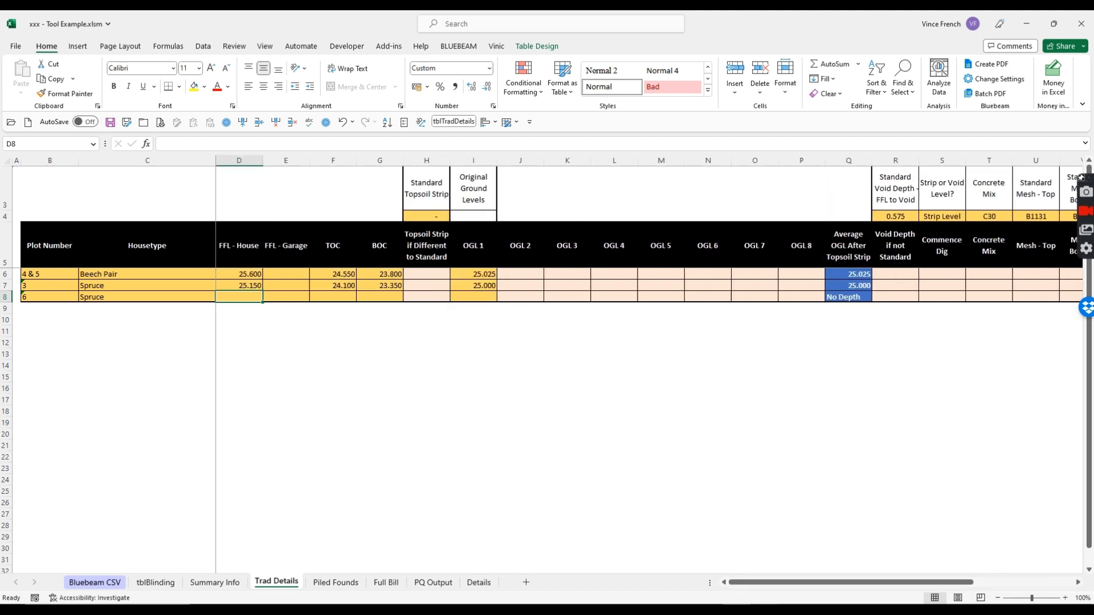
{"action": "left_click", "coordinate": [764, 609]}
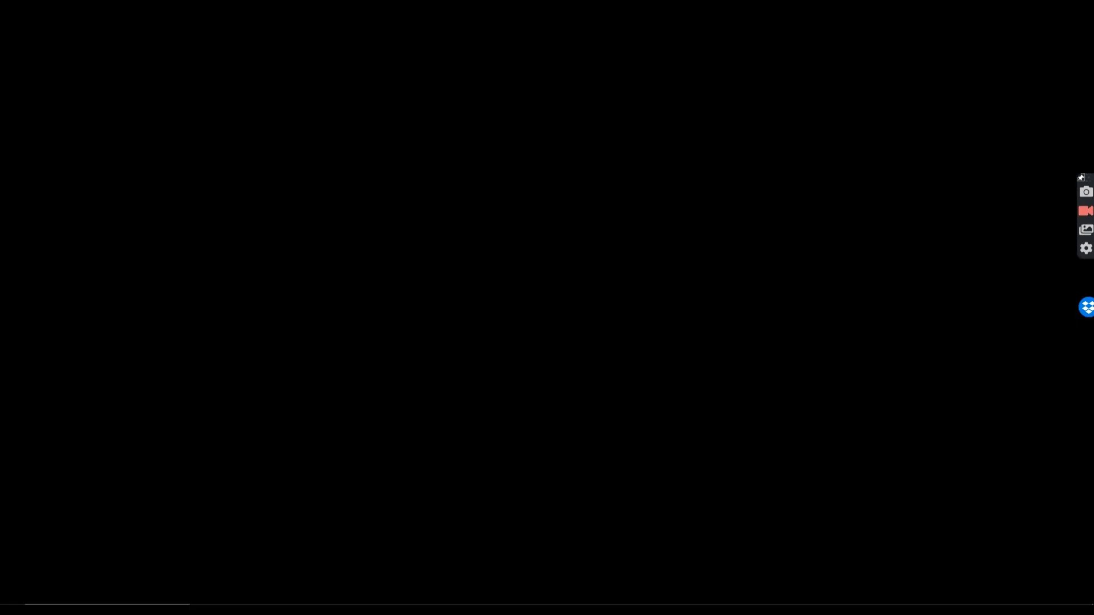
{"action": "scroll", "coordinate": [549, 358], "scroll_direction": "down", "scroll_amount": 4}
{"action": "scroll", "coordinate": [547, 357], "scroll_direction": "down", "scroll_amount": 2}
{"action": "scroll", "coordinate": [879, 360], "scroll_direction": "up", "scroll_amount": 5}
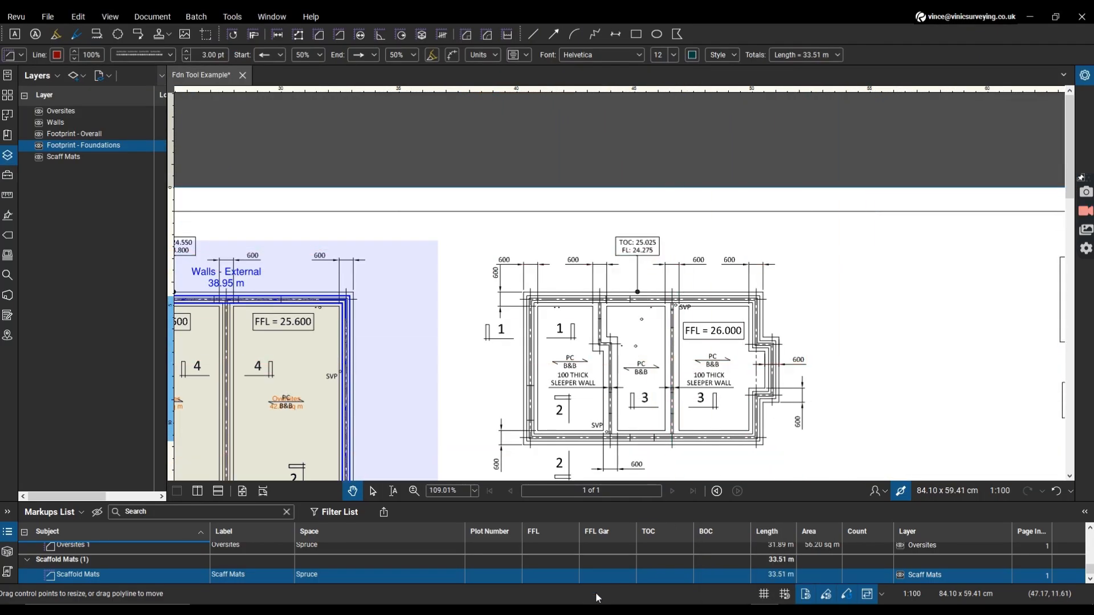
{"action": "left_click", "coordinate": [737, 609]}
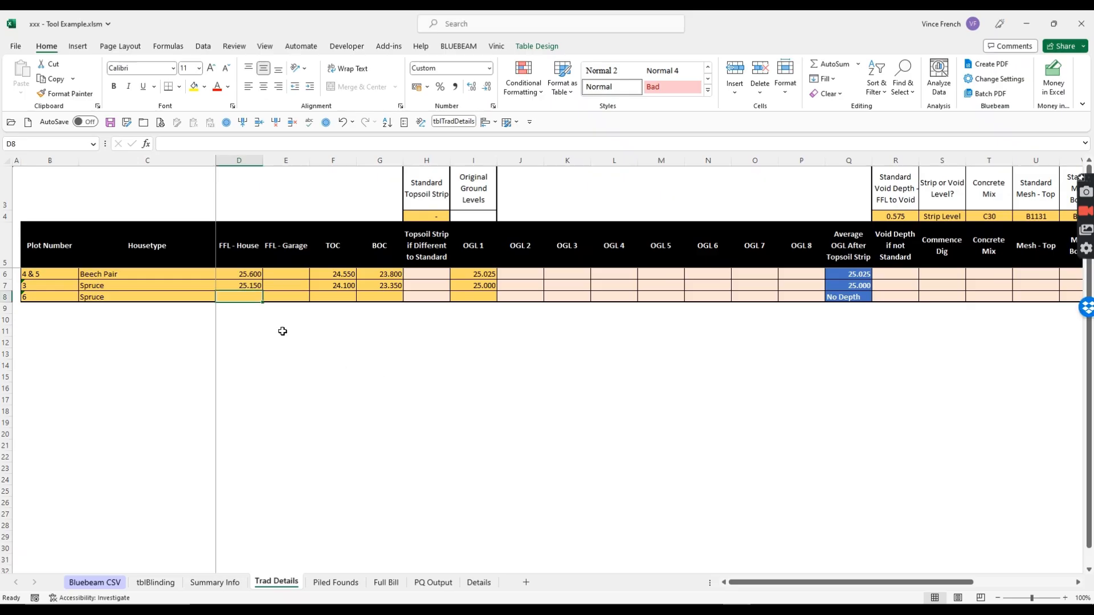
{"action": "type", "text": "26"}
{"action": "key", "text": "Tab"}
{"action": "key", "text": "Tab"}
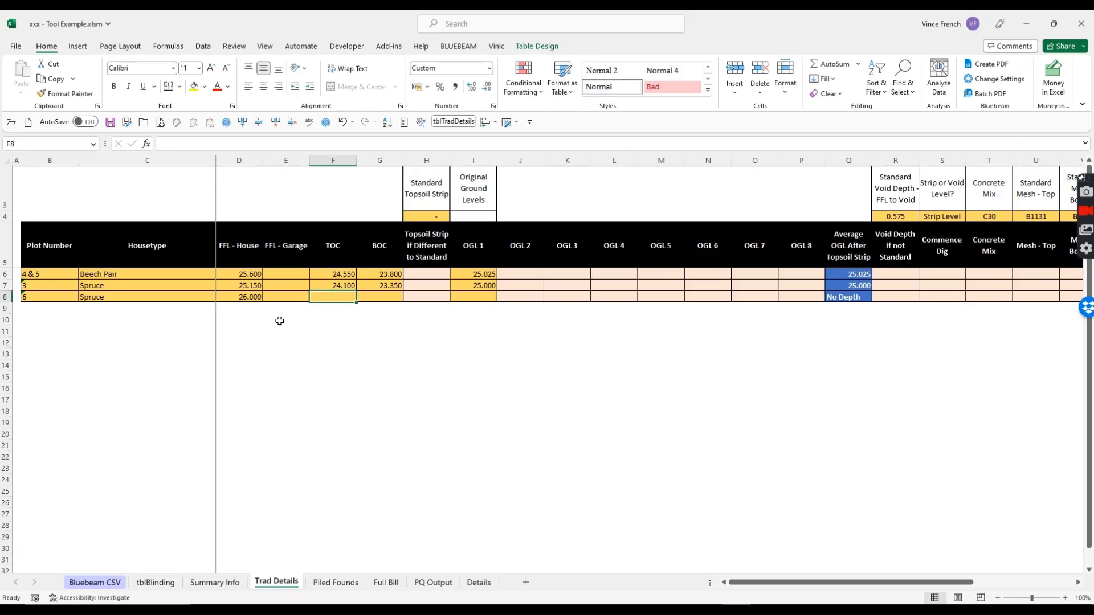
{"action": "type", "text": "25.025"}
{"action": "key", "text": "Tab"}
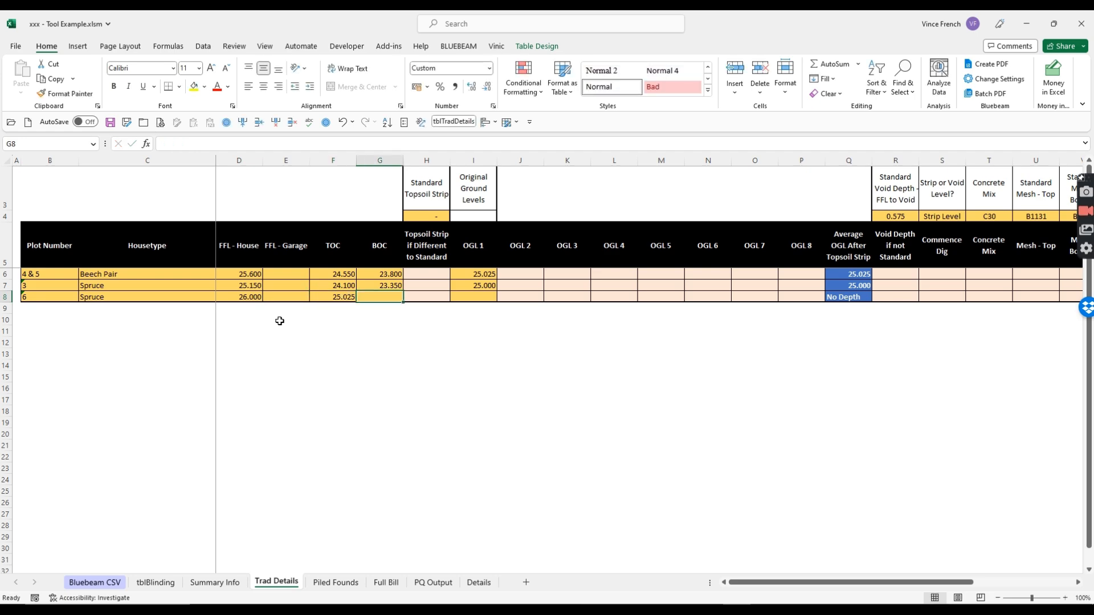
- Enter plot 6's BOC of 24.275, checked on the Revu drawing, and an OGL 1 of 26.200 in Excel
{"action": "key", "text": "alt+Tab"}
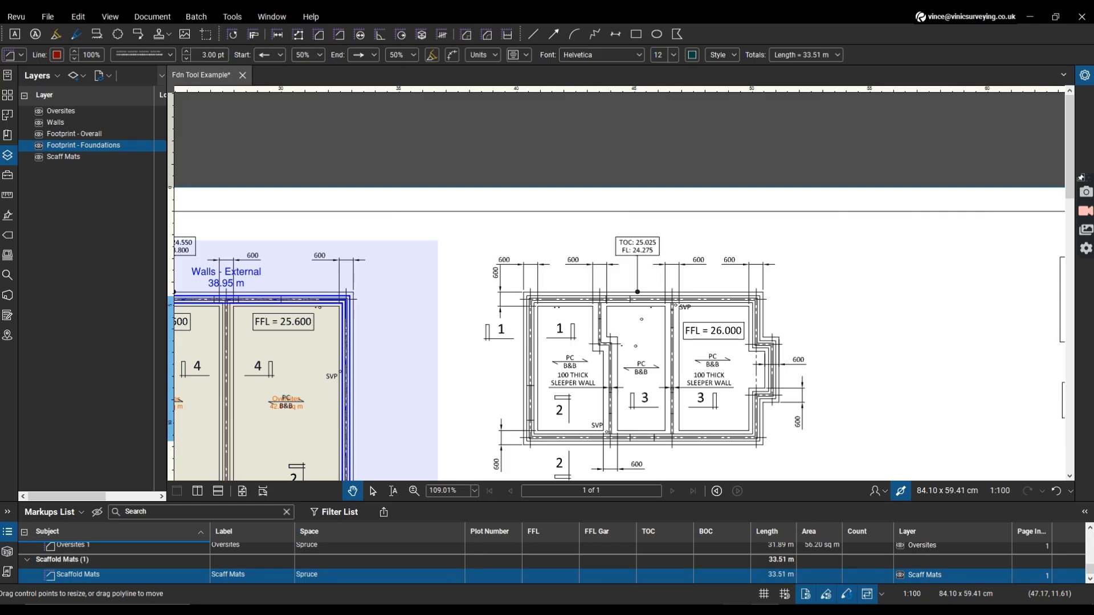
{"action": "key", "text": "alt+Tab"}
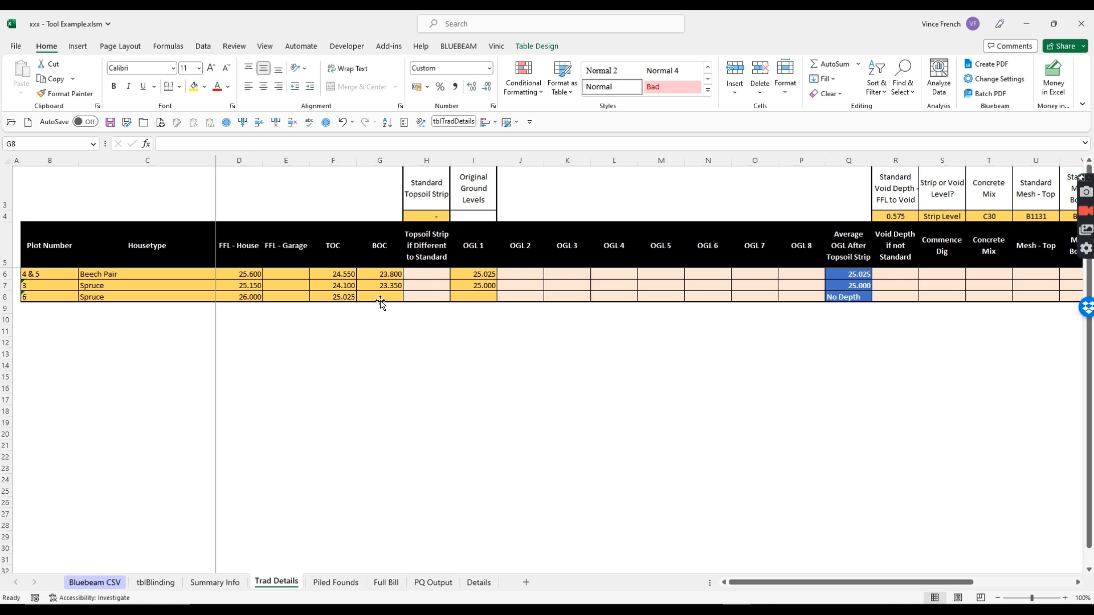
{"action": "left_click", "coordinate": [382, 297]}
{"action": "type", "text": "24.275"}
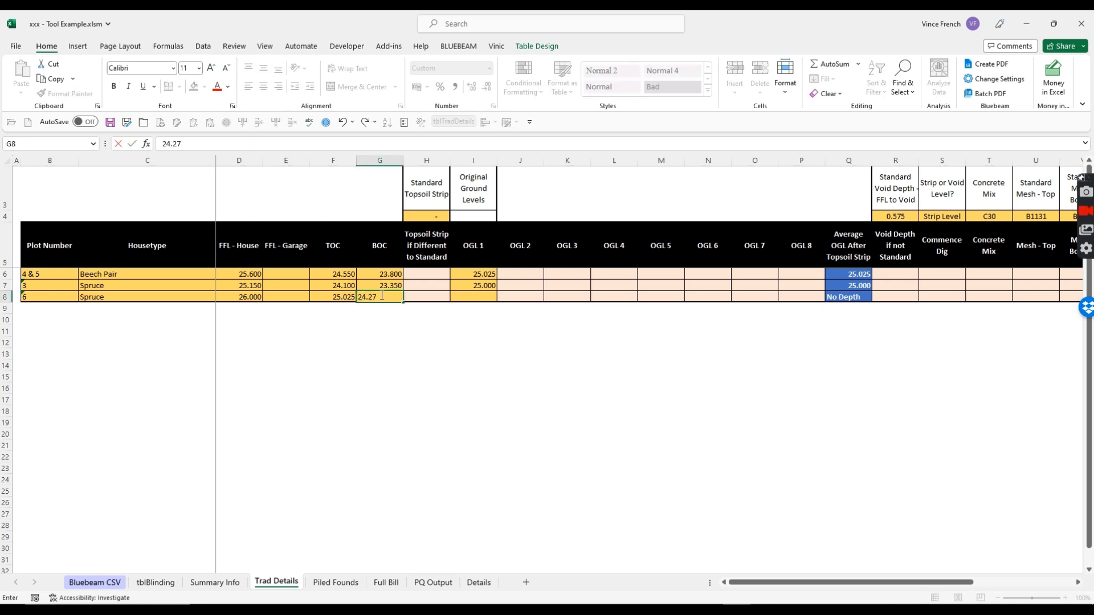
{"action": "left_click", "coordinate": [477, 299]}
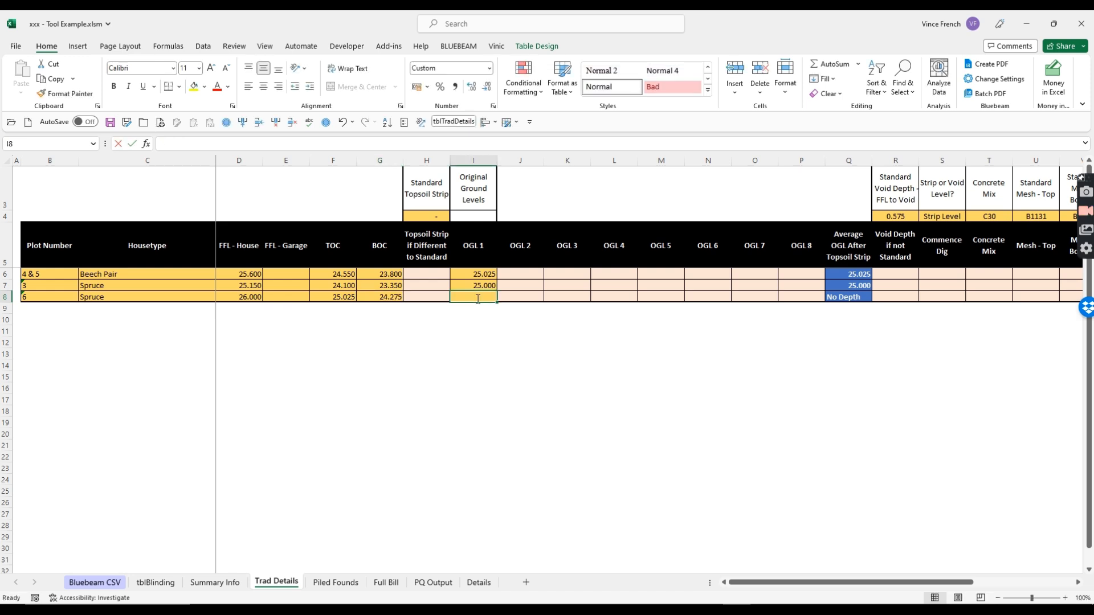
{"action": "type", "text": "26.2"}
{"action": "key", "text": "Return"}
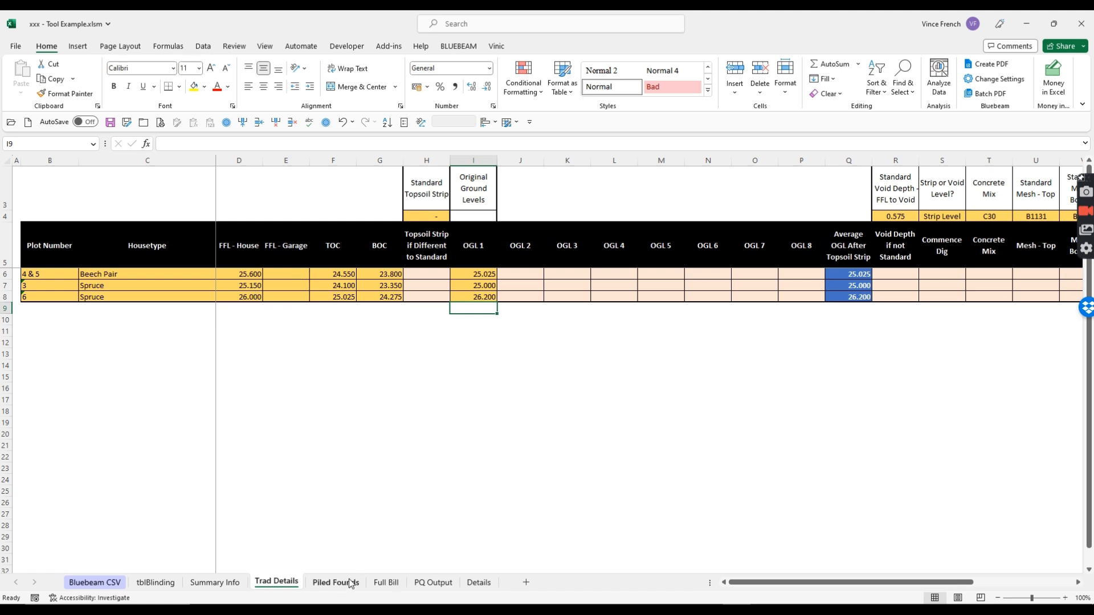
- Update the Full Bill sheet from the new plot details
{"action": "left_click", "coordinate": [379, 583]}
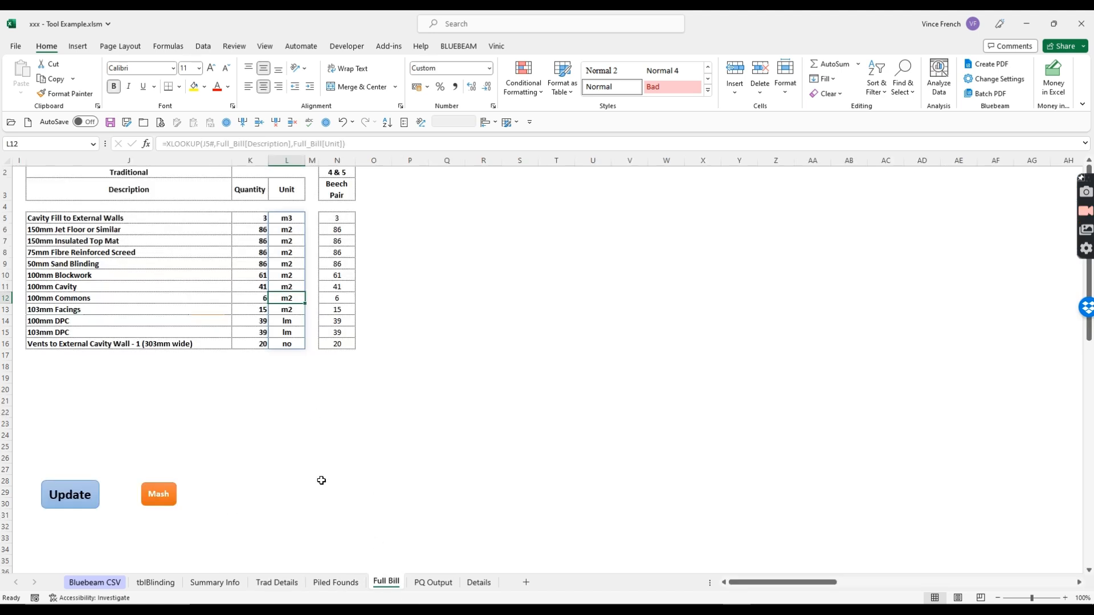
{"action": "left_click", "coordinate": [78, 499]}
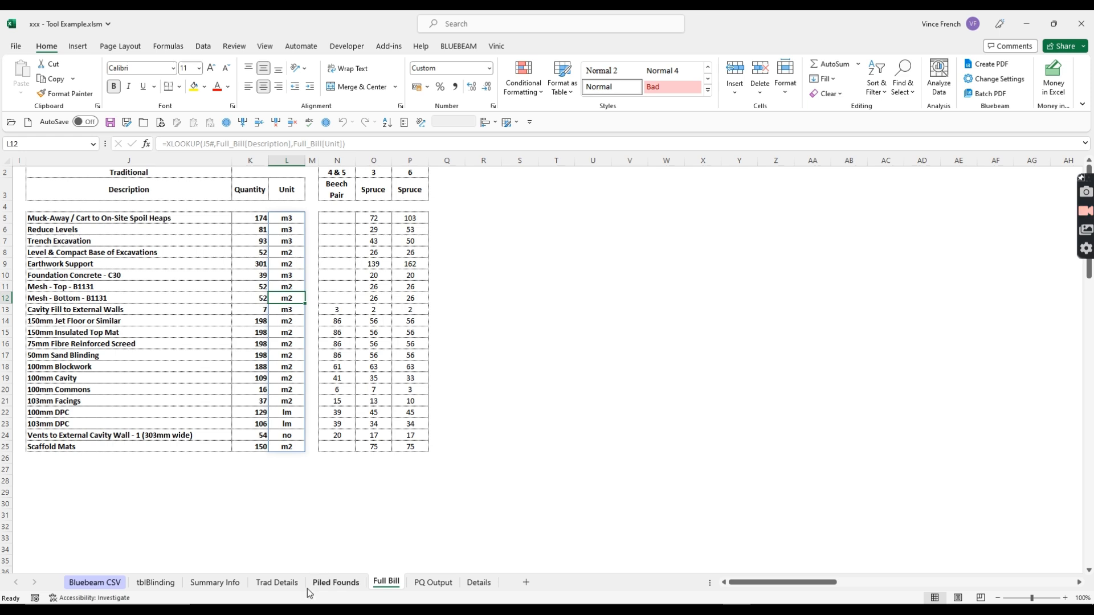
- Compare the plot levels on Trad Details with the Full Bill quantities for plots 3 and 6, including 103mm Facings
{"action": "left_click", "coordinate": [286, 583]}
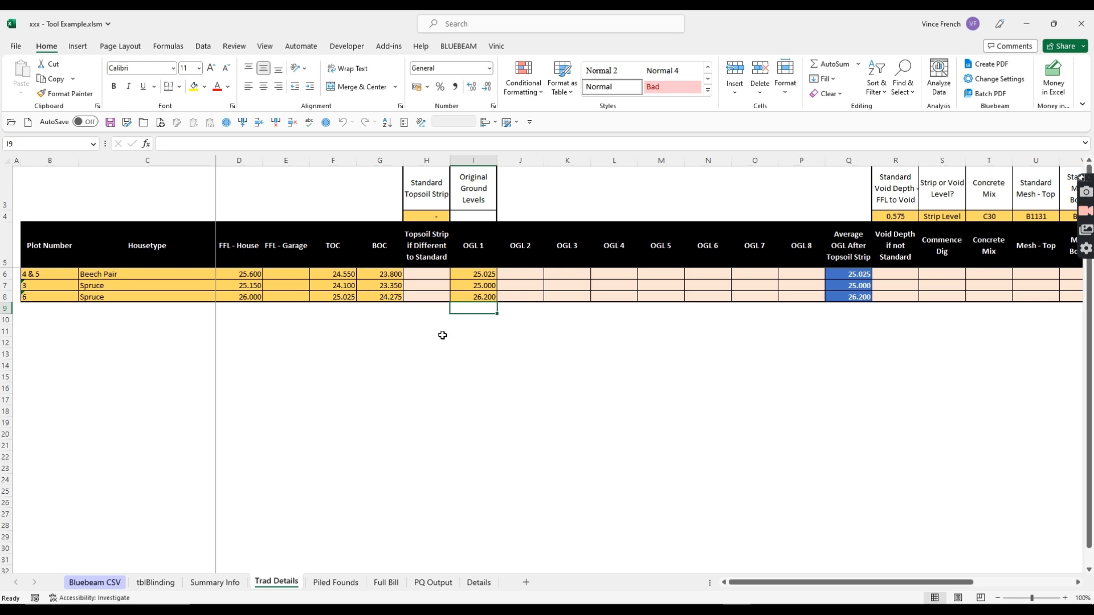
{"action": "left_click", "coordinate": [386, 582]}
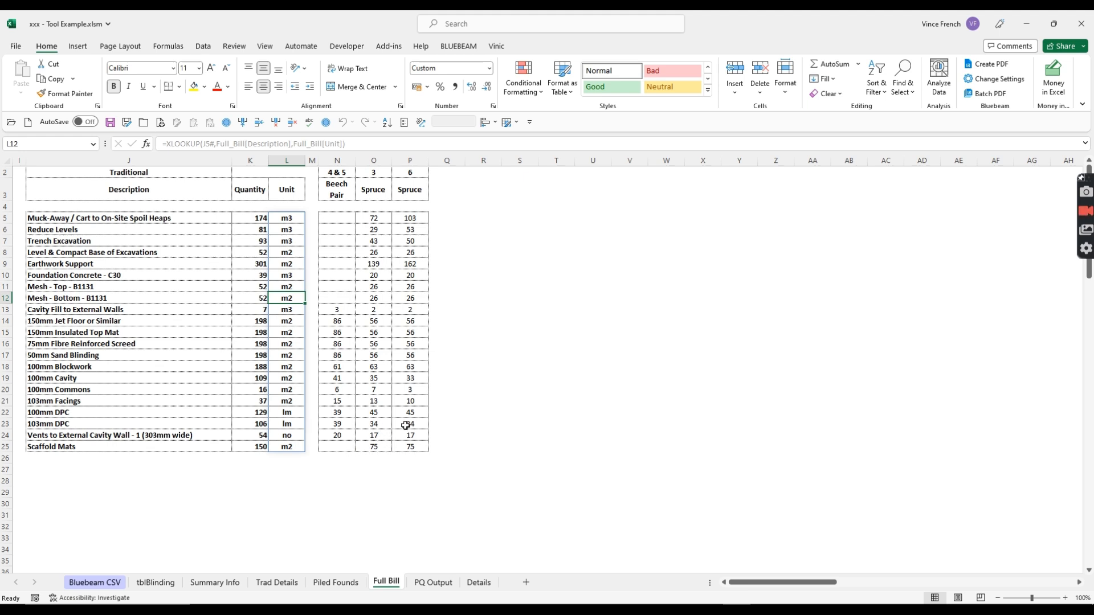
{"action": "left_click", "coordinate": [376, 404]}
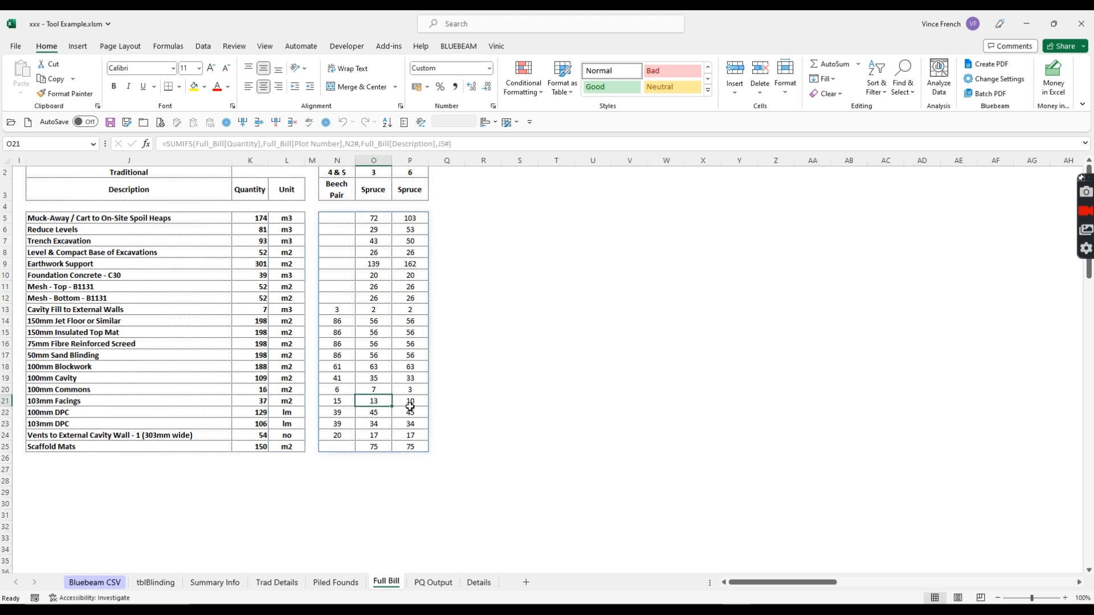